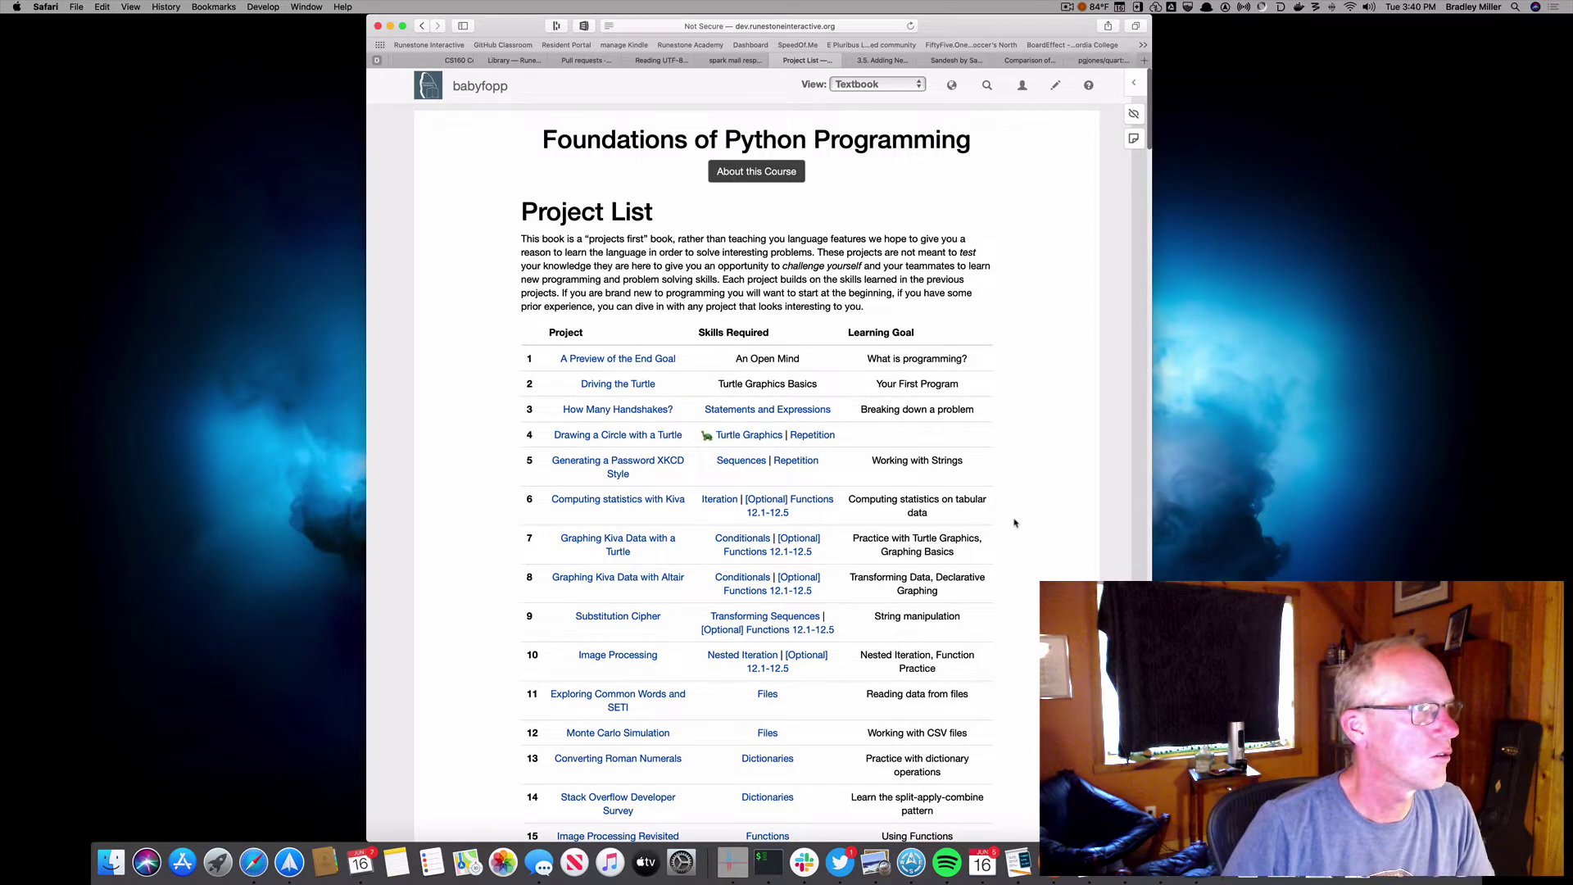
- Open the Instructor's Page for the babyfopp course and view which students are online
click(1026, 89)
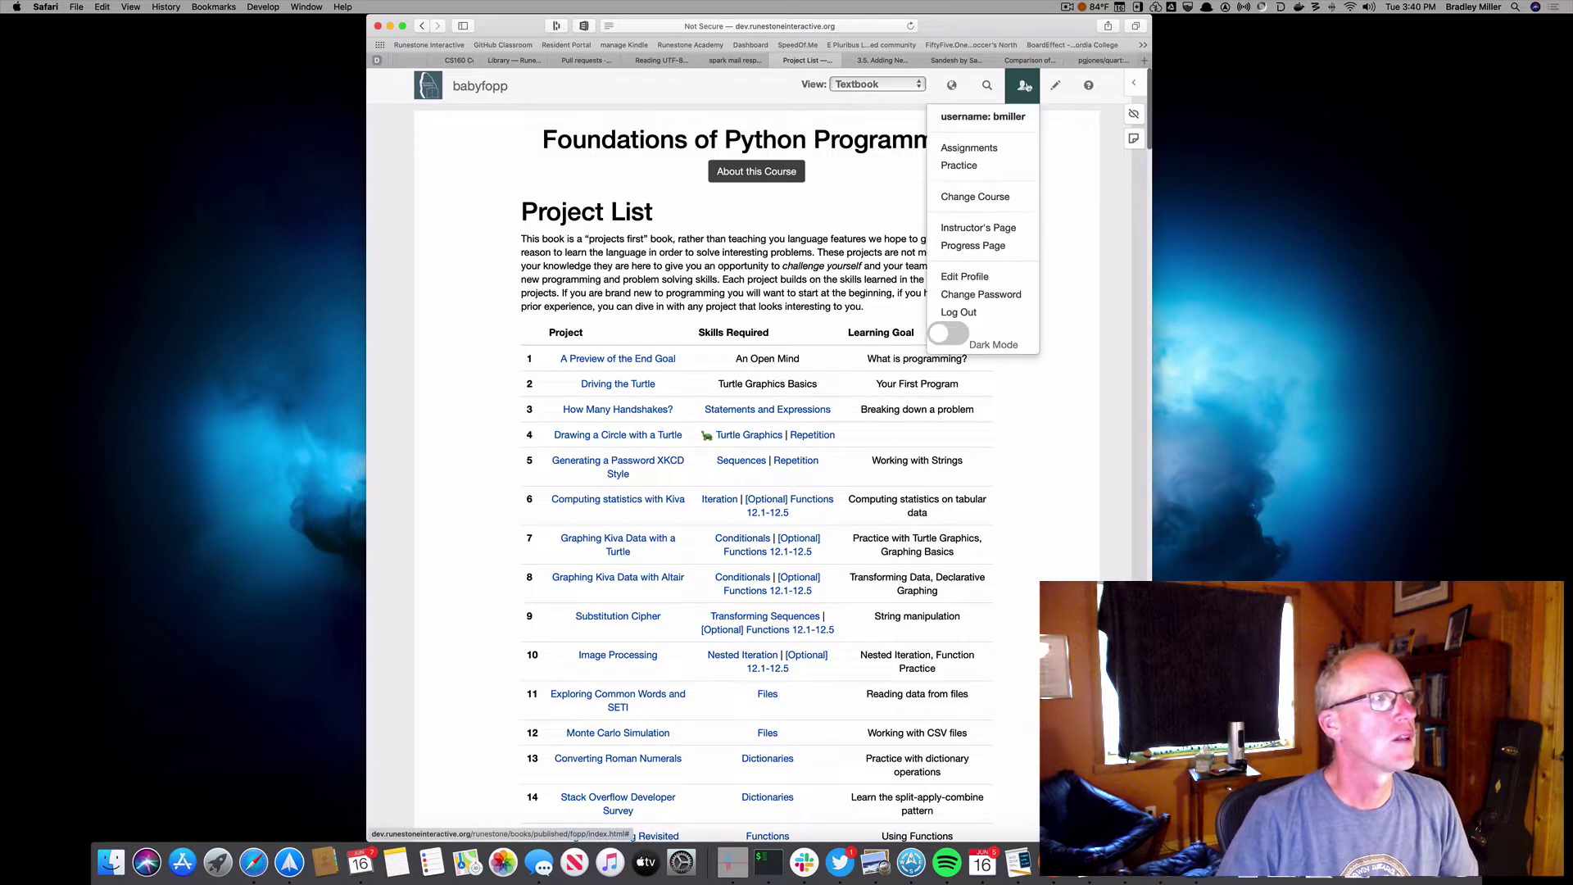
click(1015, 228)
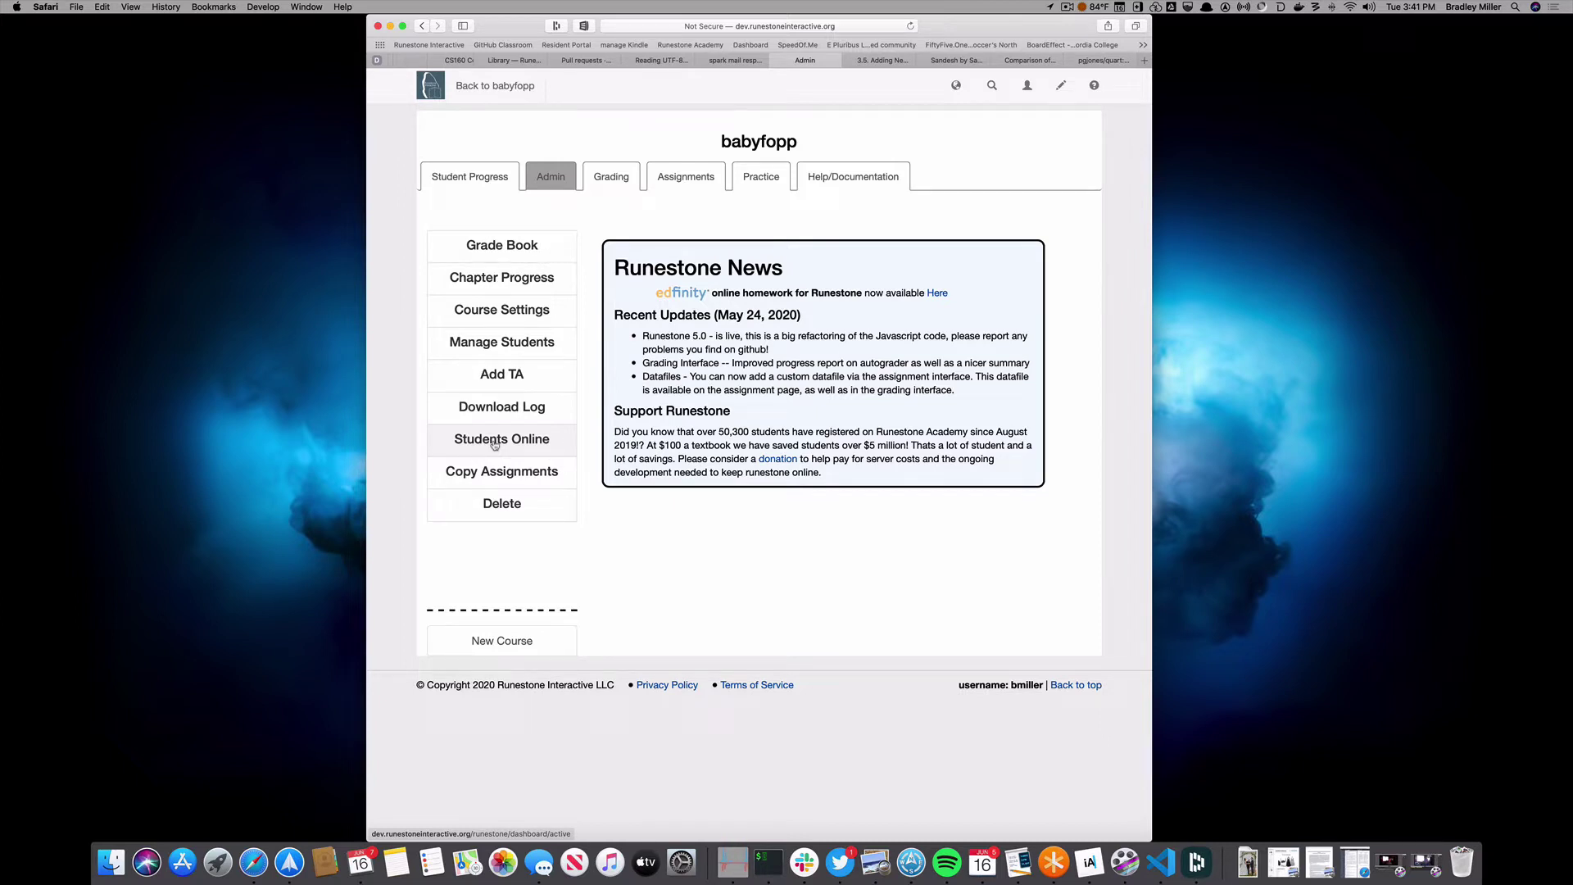
click(494, 441)
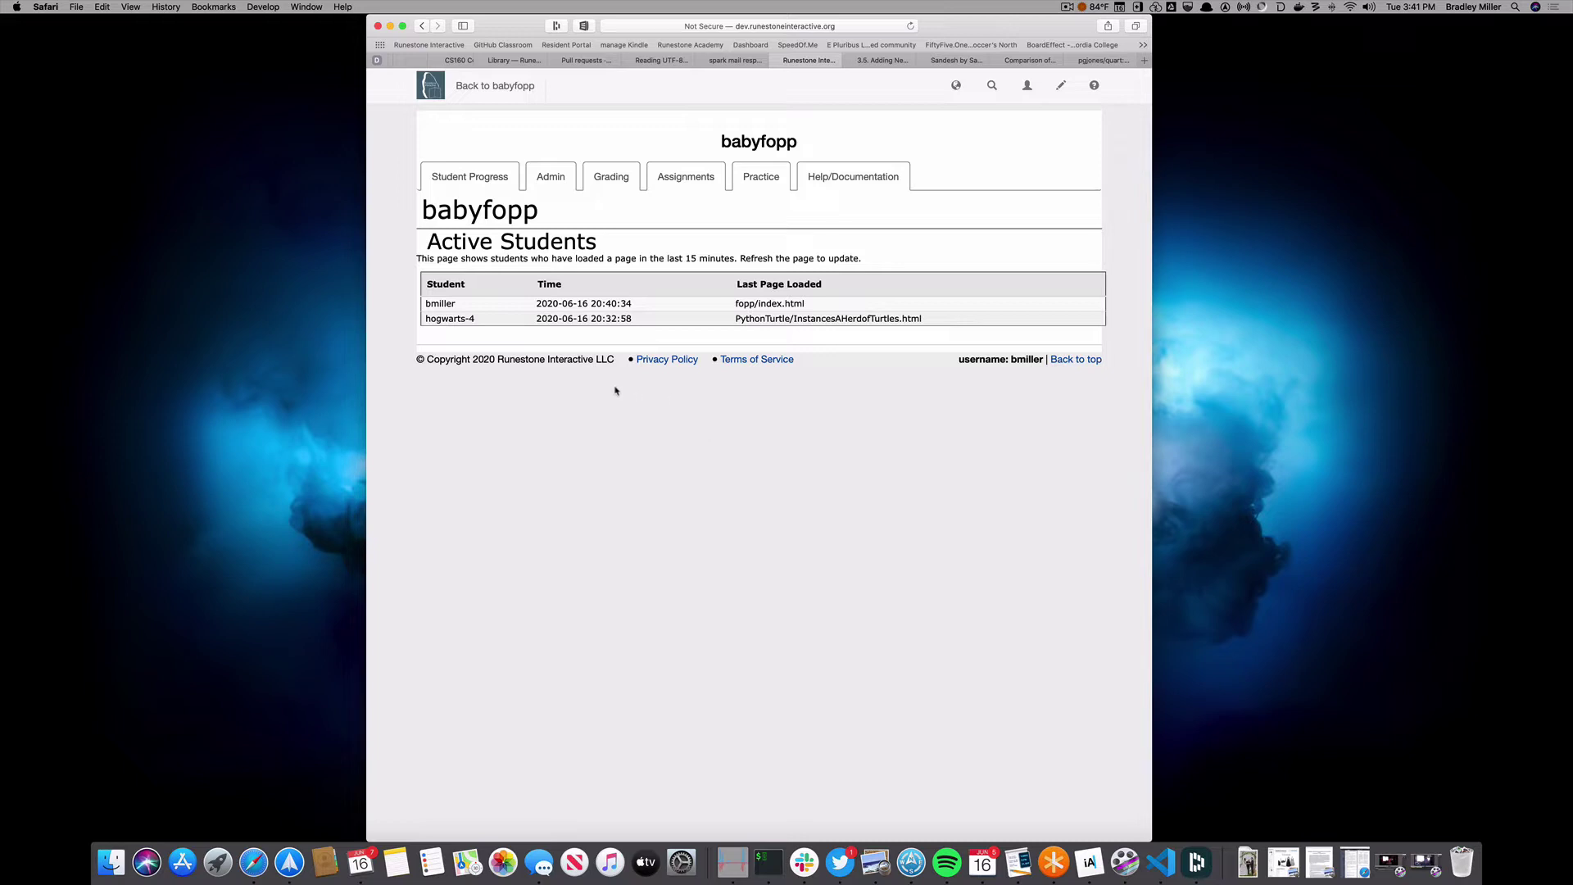
- Show the student progress dashboard for chapter 5, Python Turtle
click(551, 178)
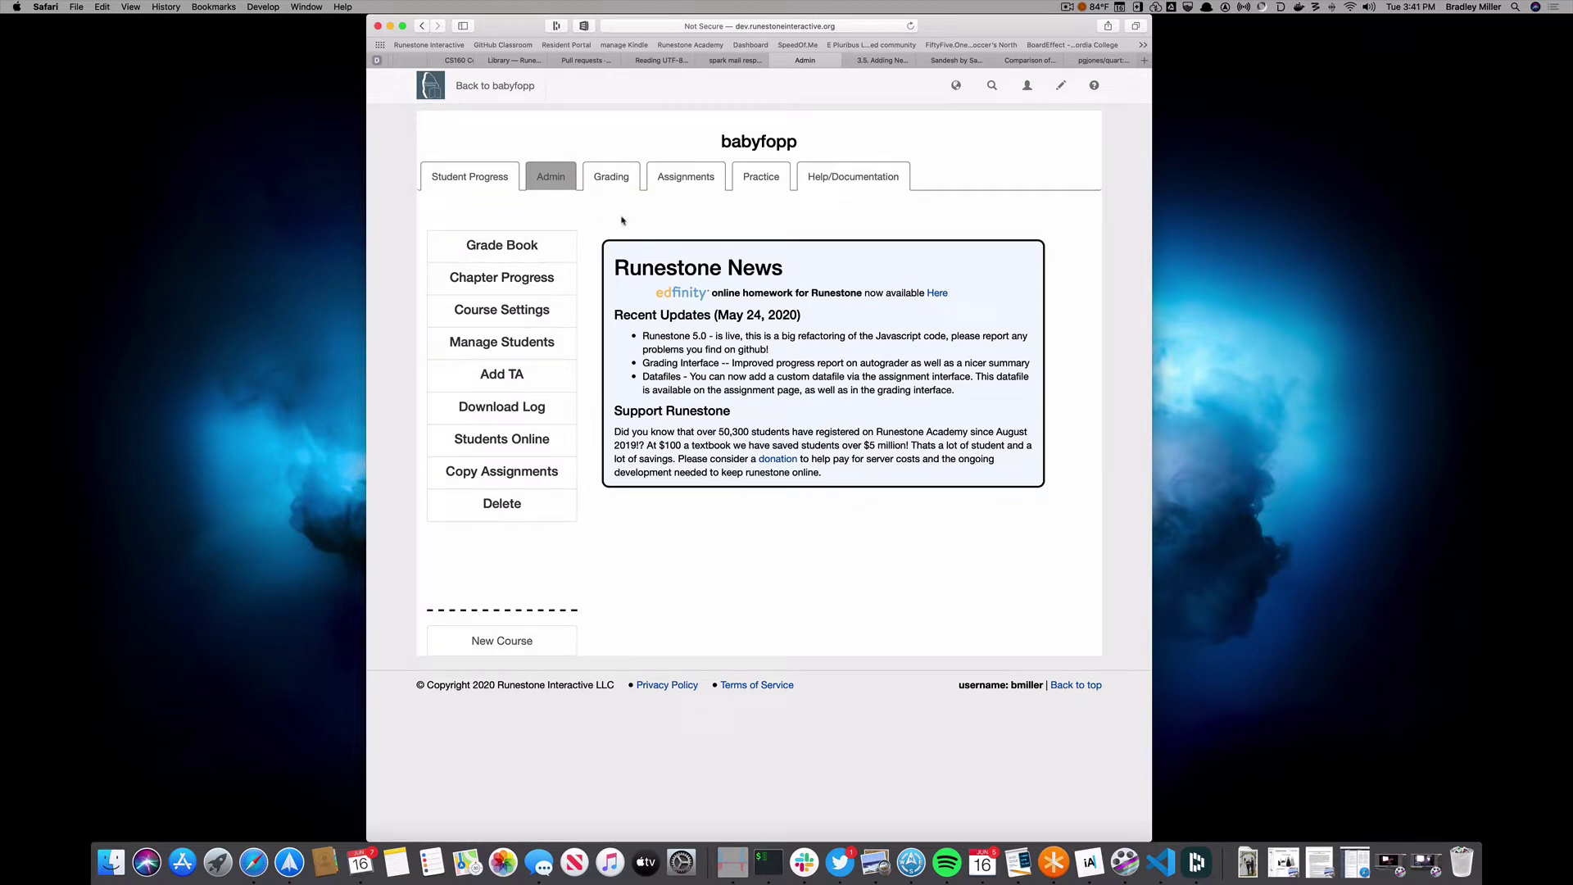
click(468, 181)
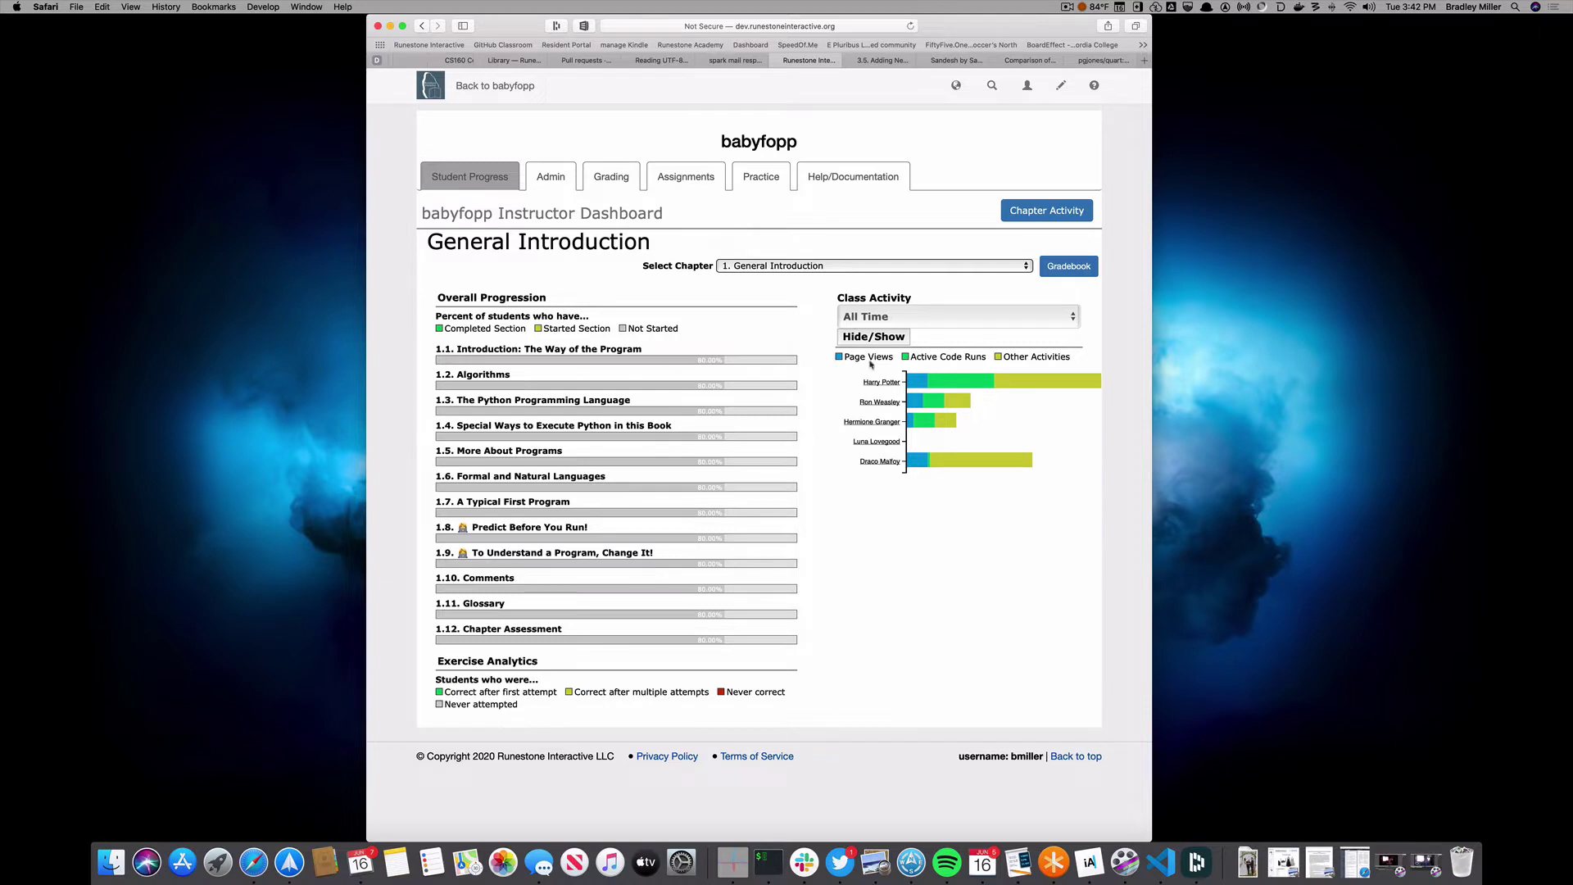
click(858, 270)
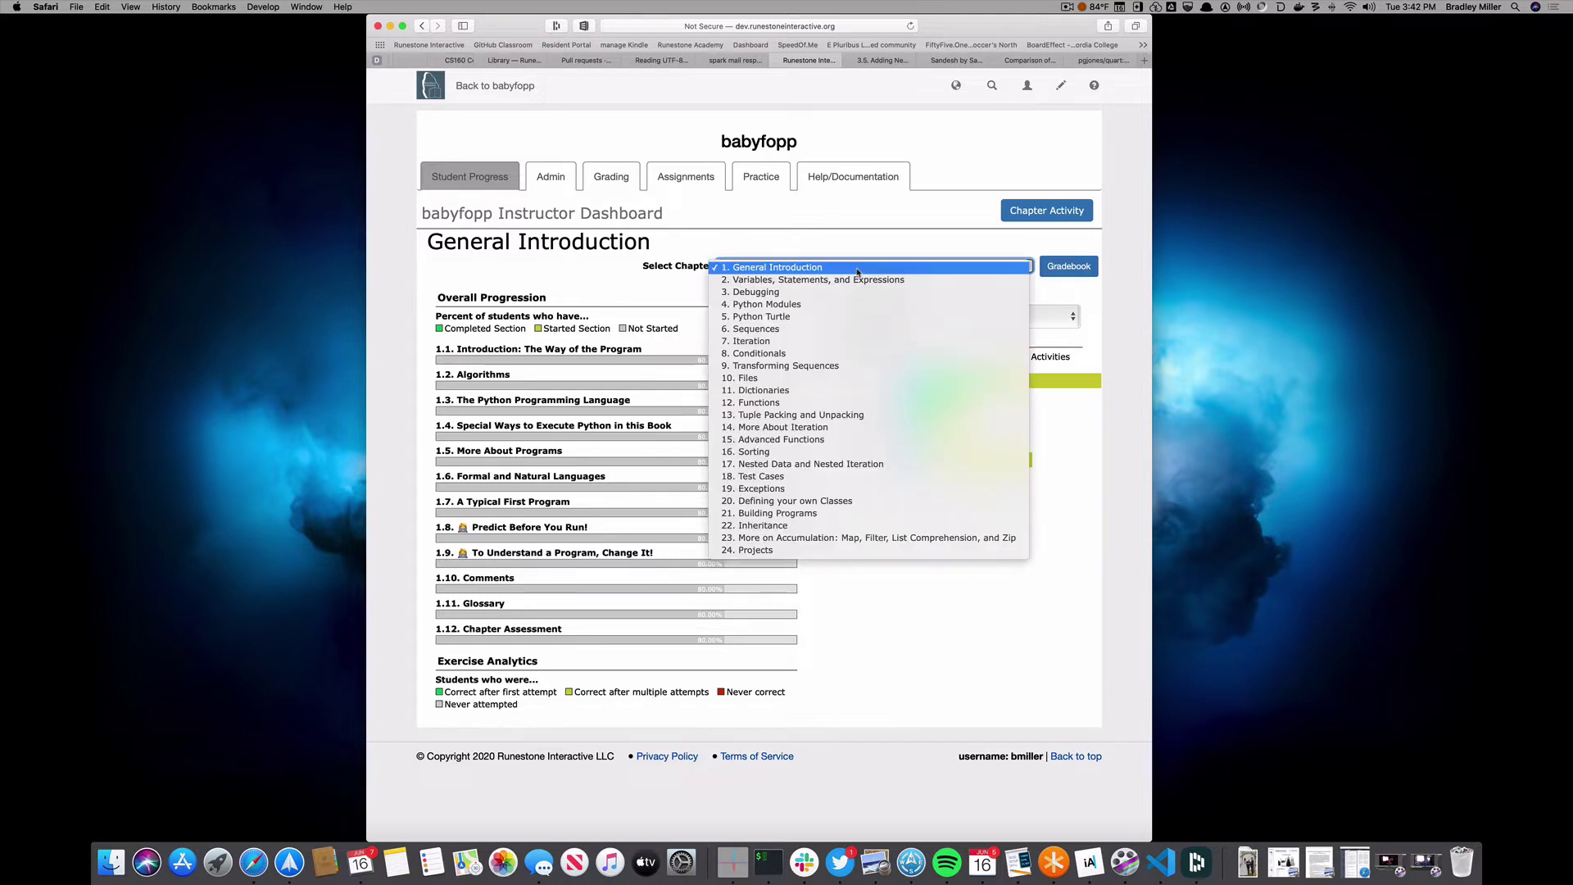
click(818, 318)
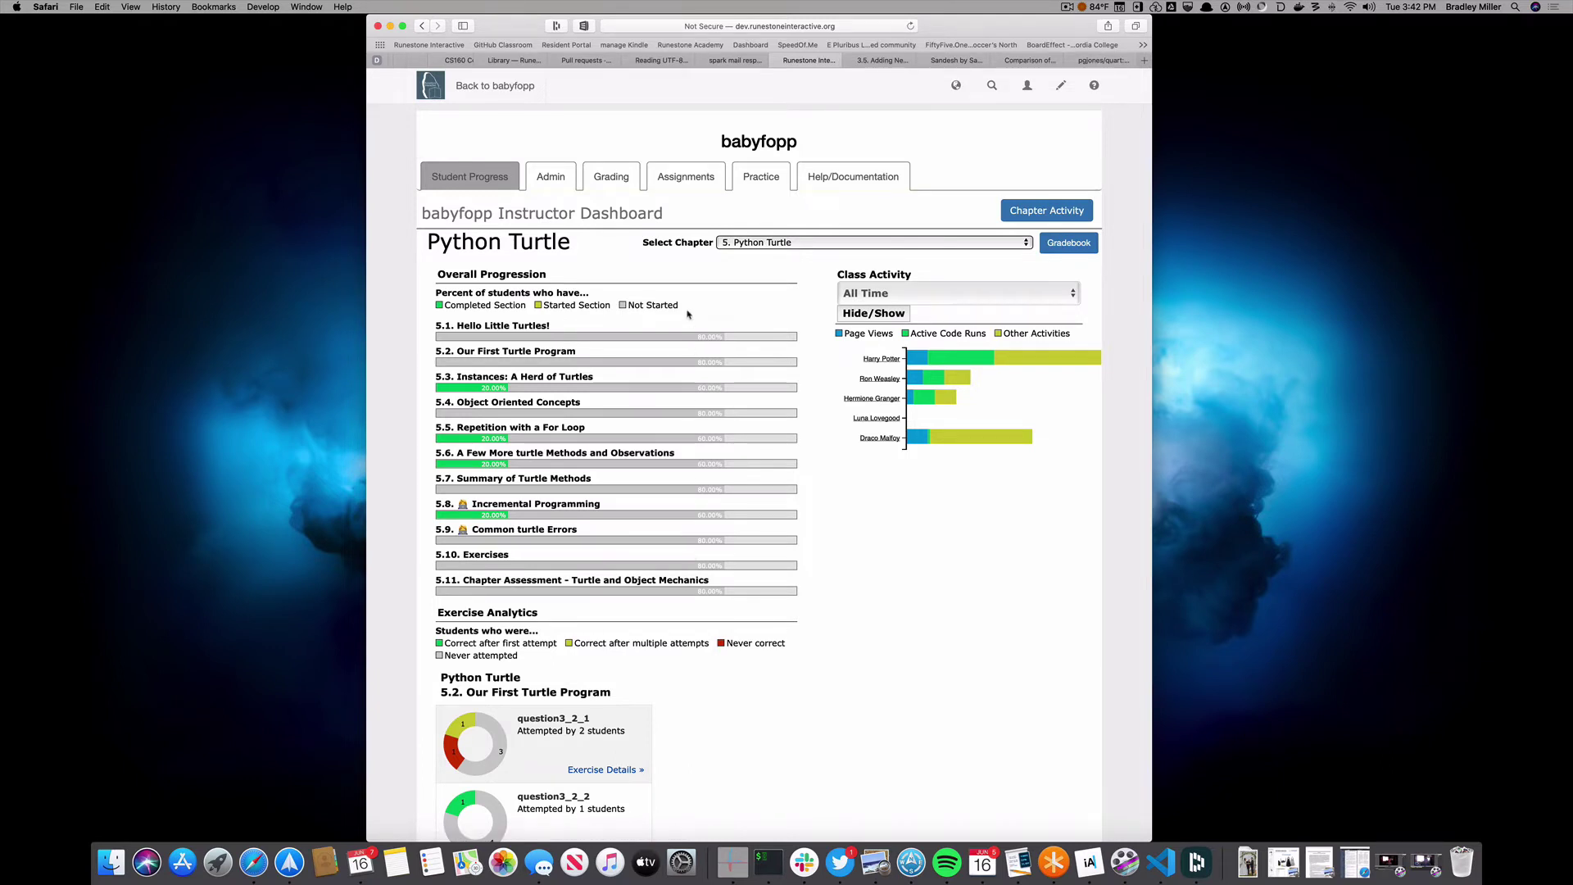
- Examine the Python Turtle section progress and the exercise analytics for section 5.2, Our First Turtle Program
scroll(693, 471, down, 1)
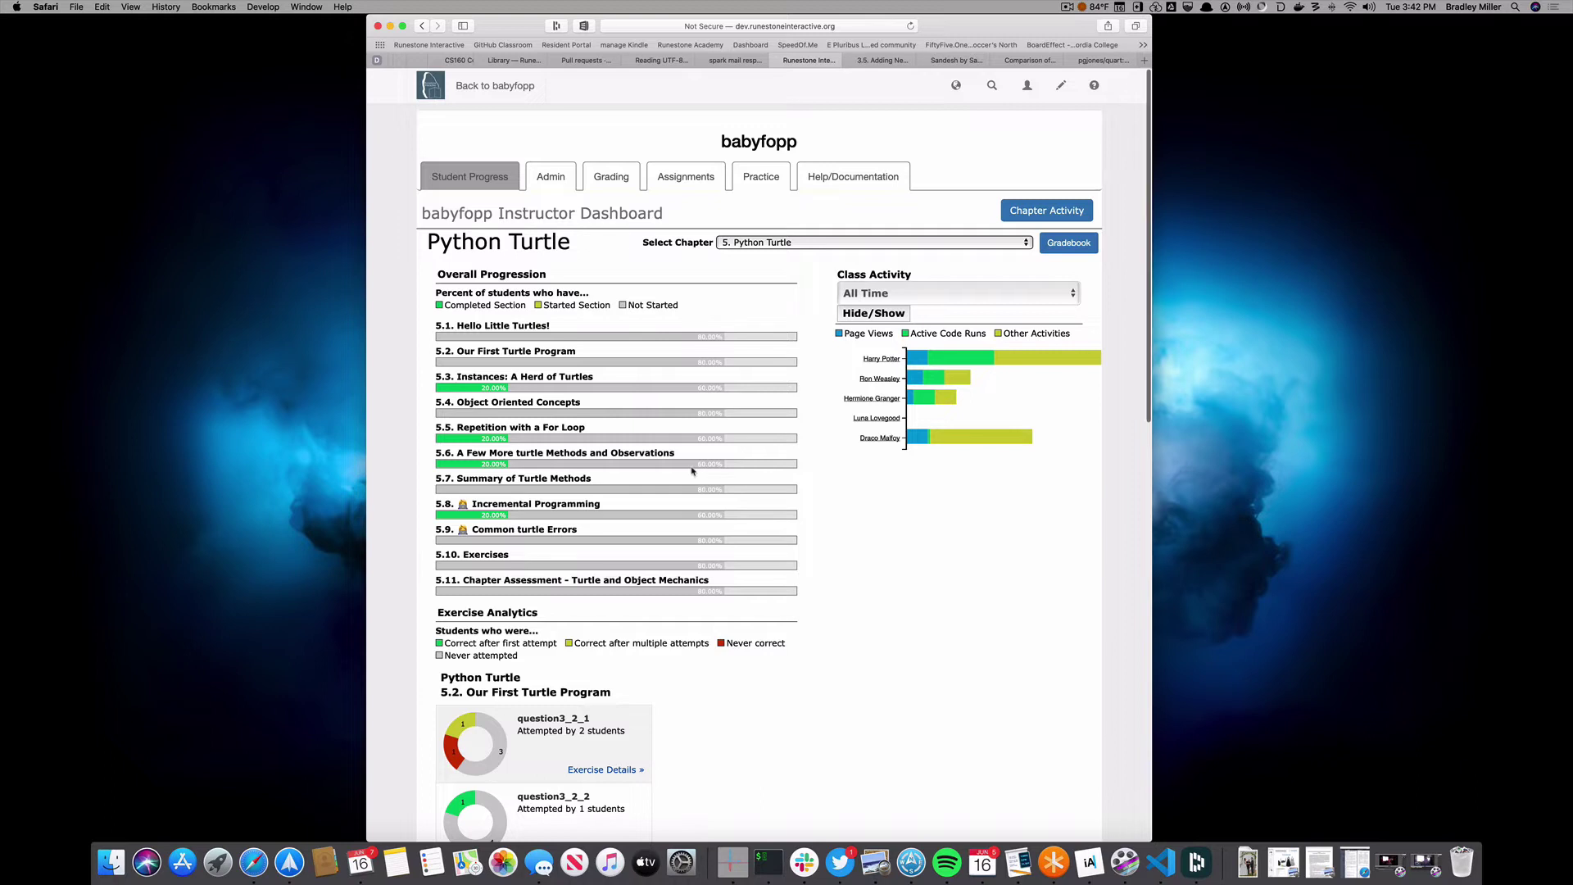
scroll(854, 629, down, 5)
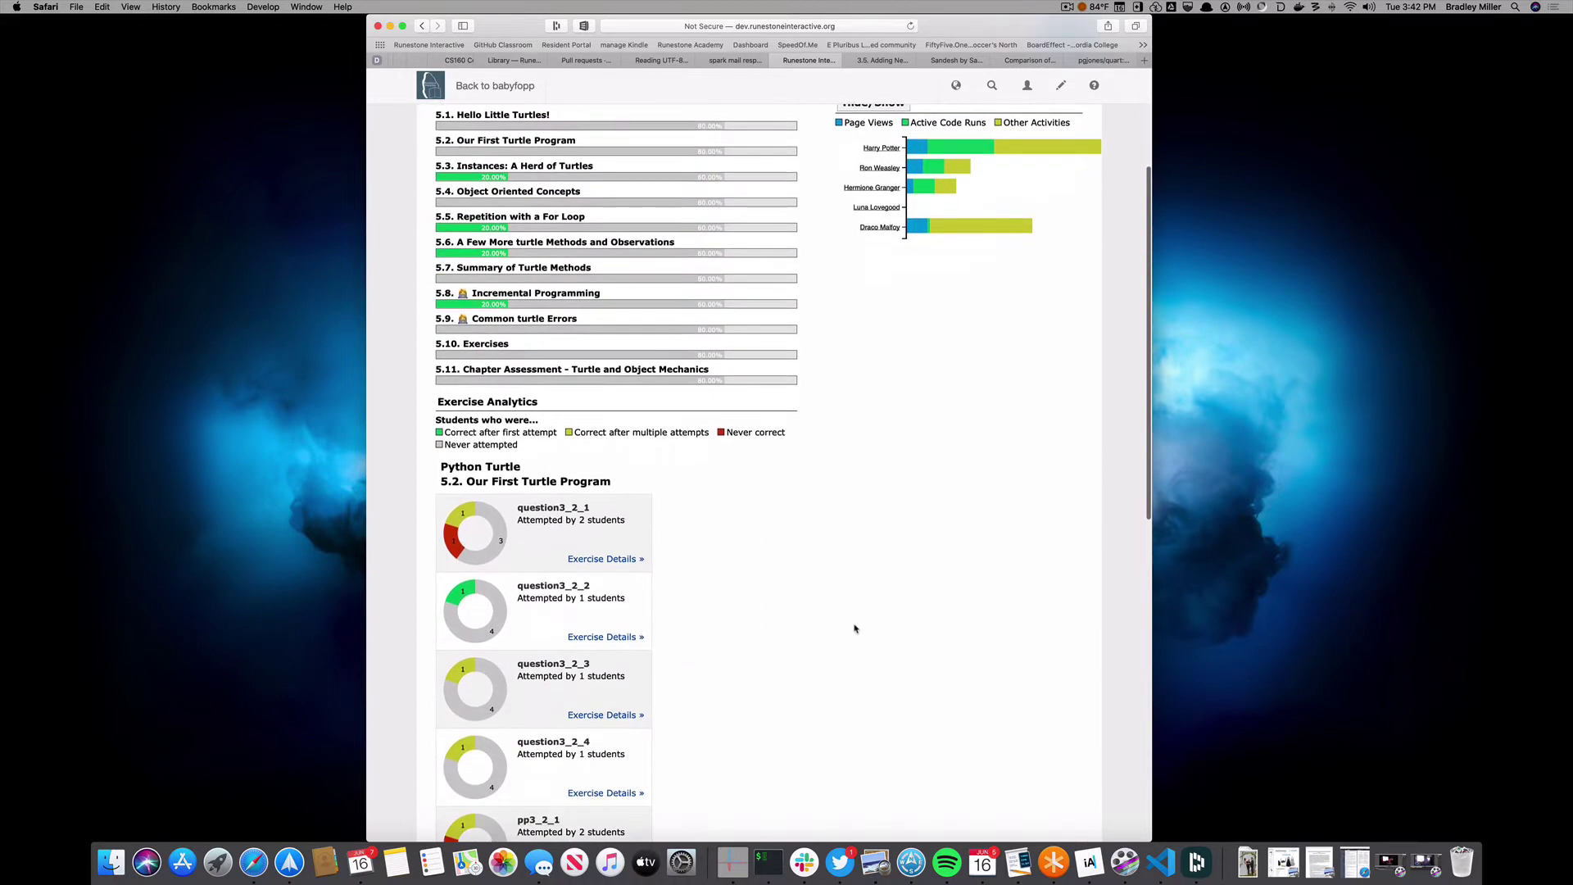
scroll(855, 629, down, 2)
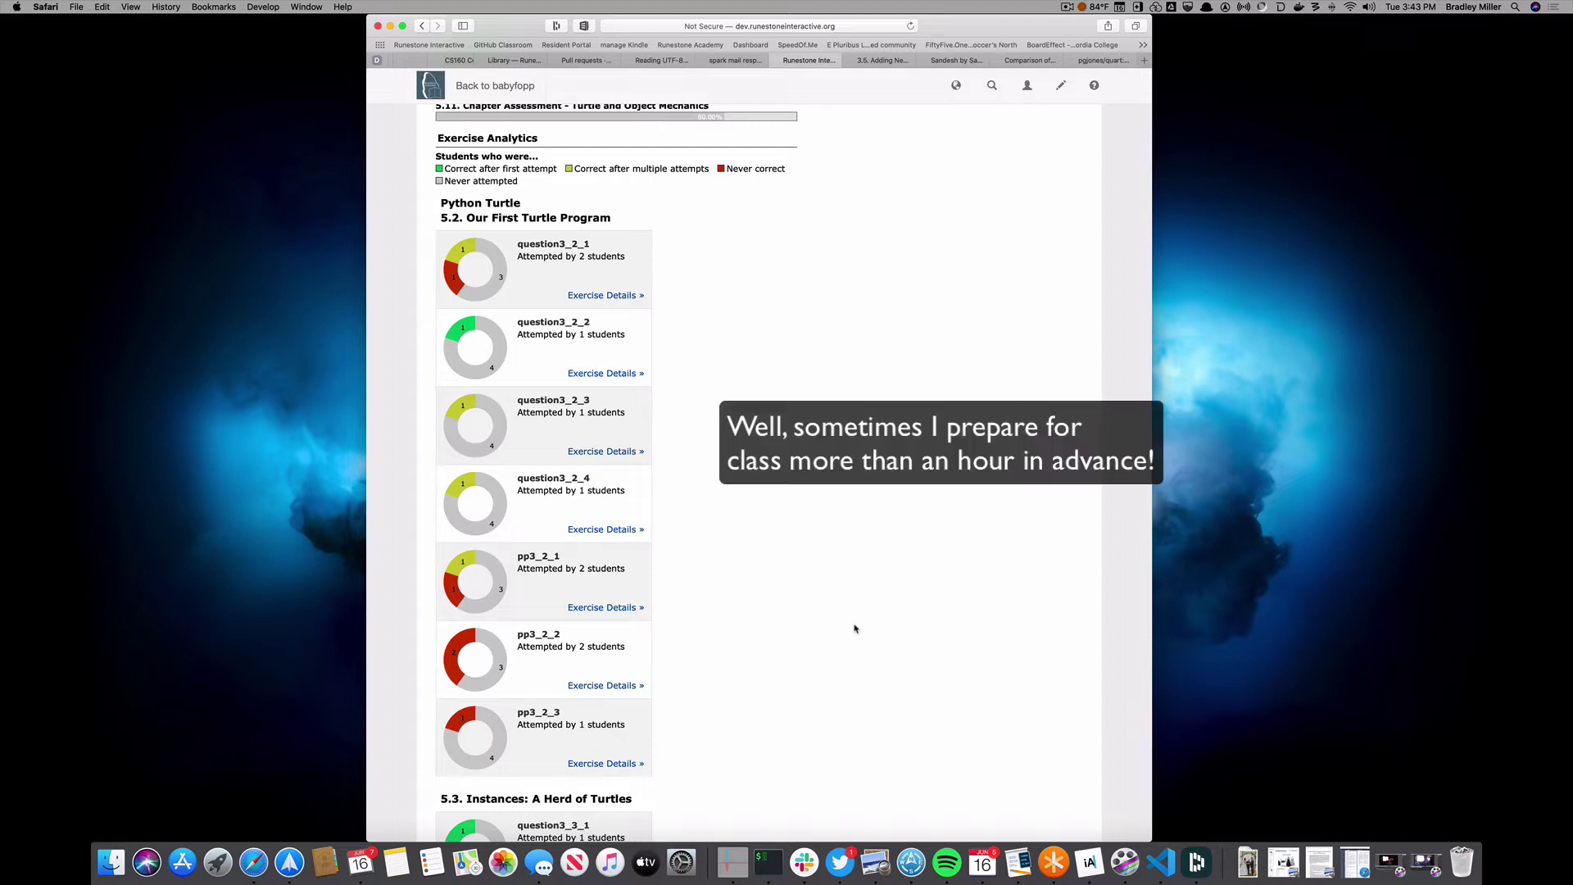
scroll(533, 349, up, 5)
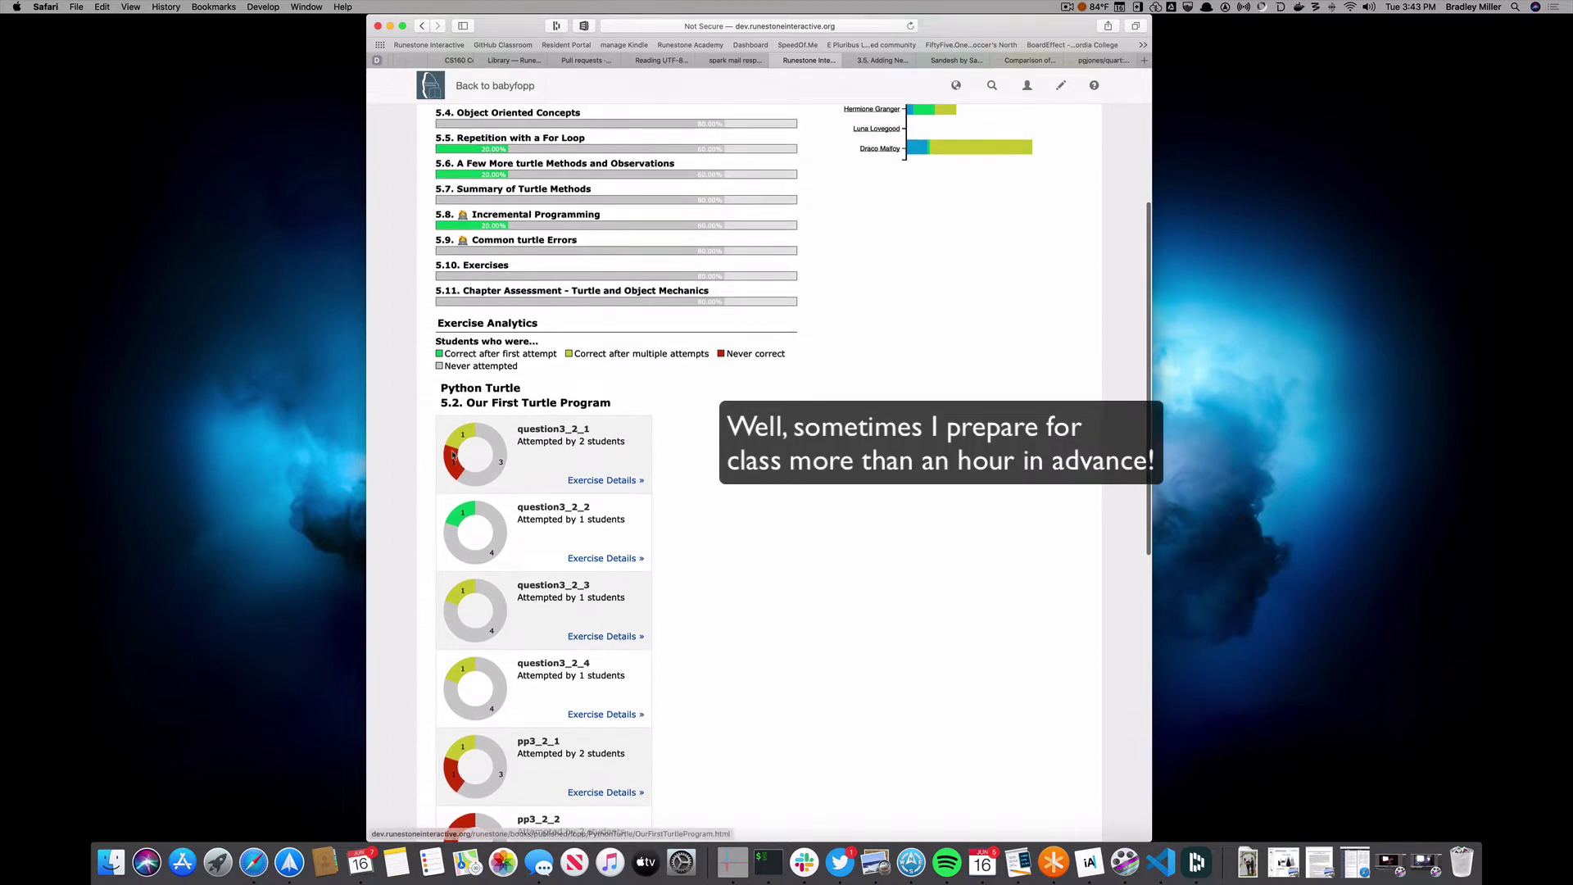
scroll(536, 373, down, 3)
scroll(532, 384, down, 2)
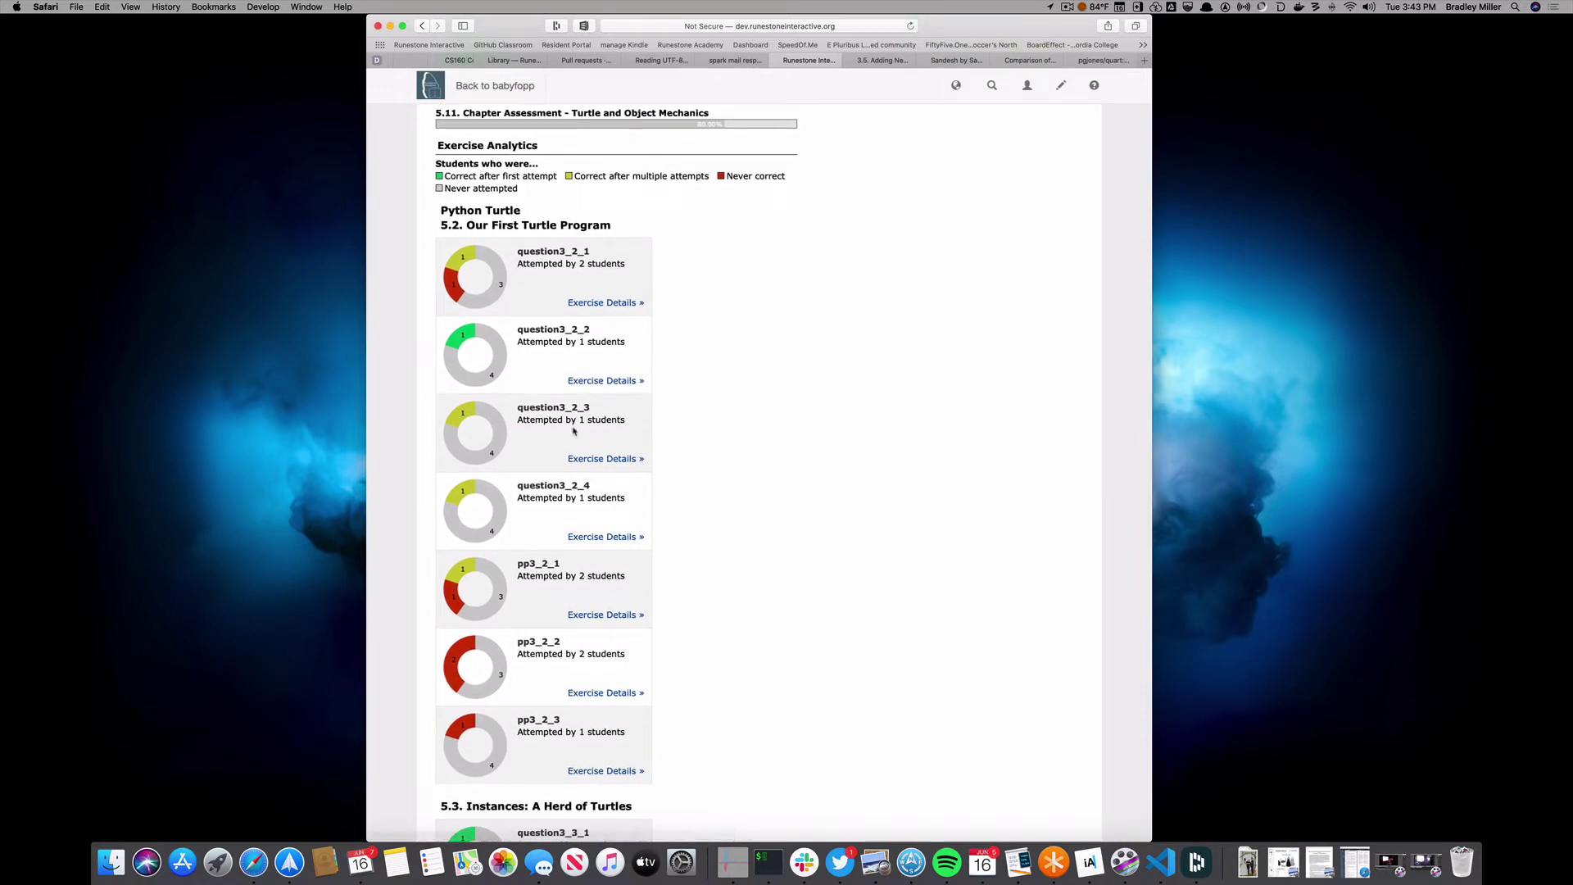
scroll(652, 387, up, 1)
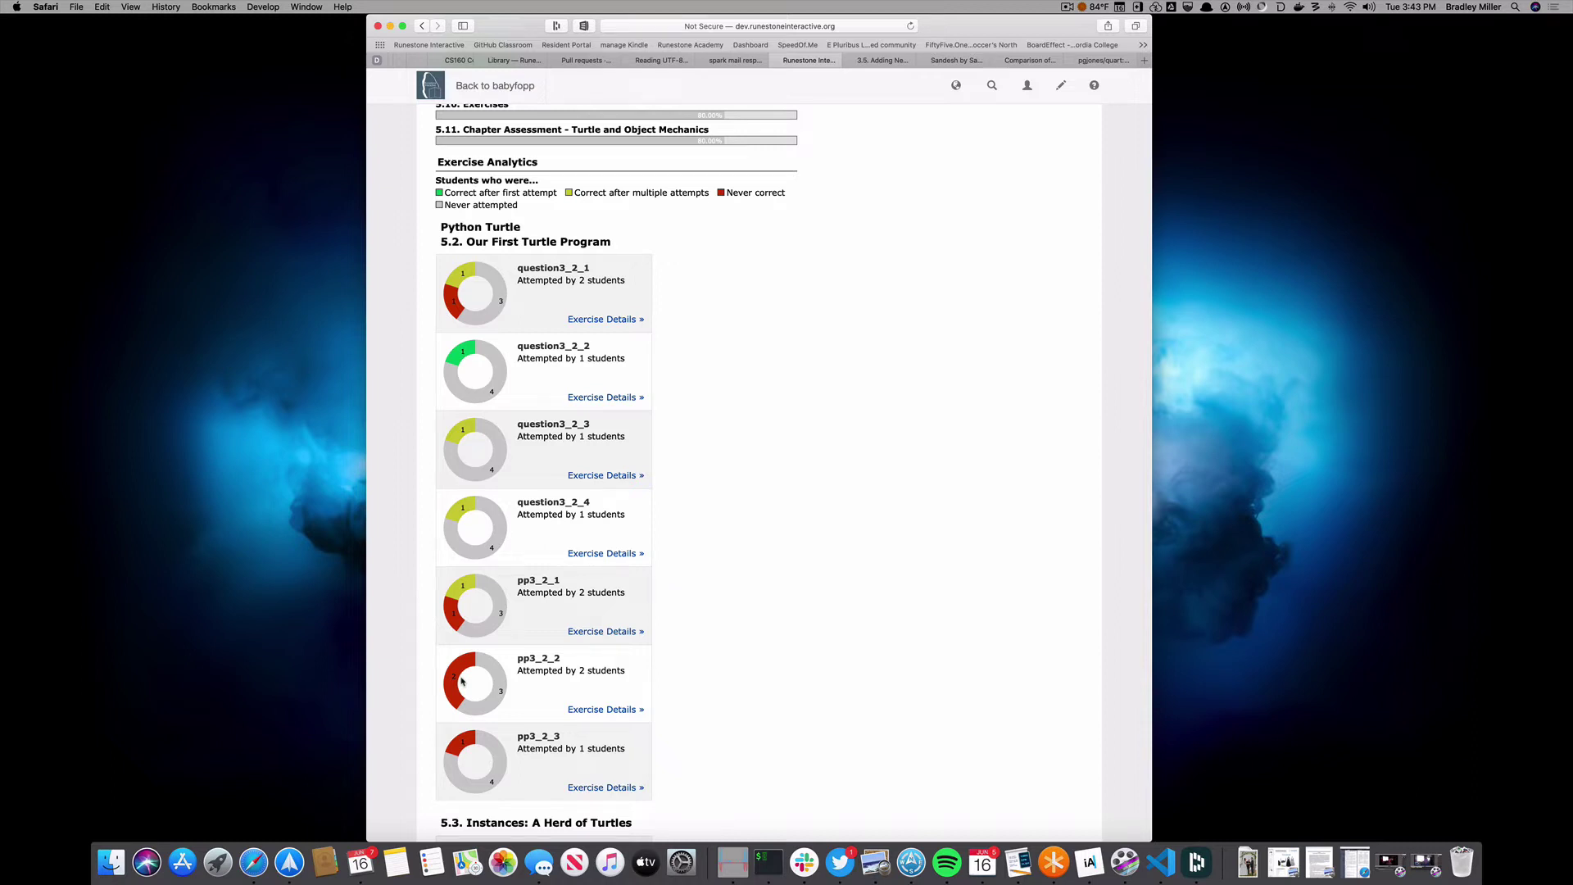
scroll(461, 680, down, 5)
scroll(462, 677, up, 3)
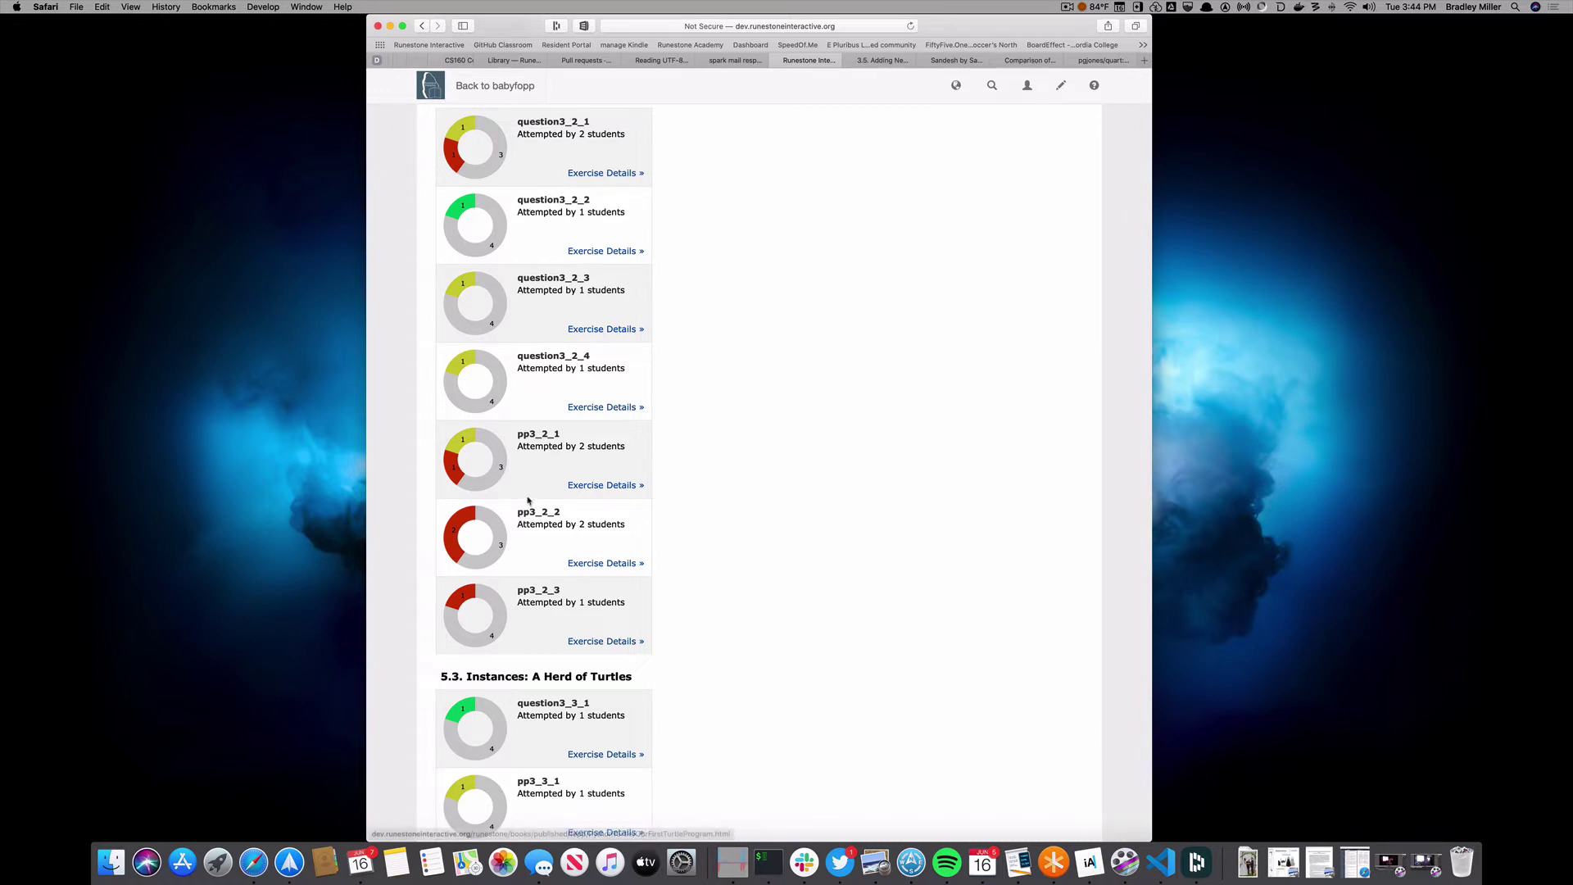
- Review the exercise details of pp3_2_2, including attempts, student responses and the problem itself, and return to the chapter dashboard
click(598, 564)
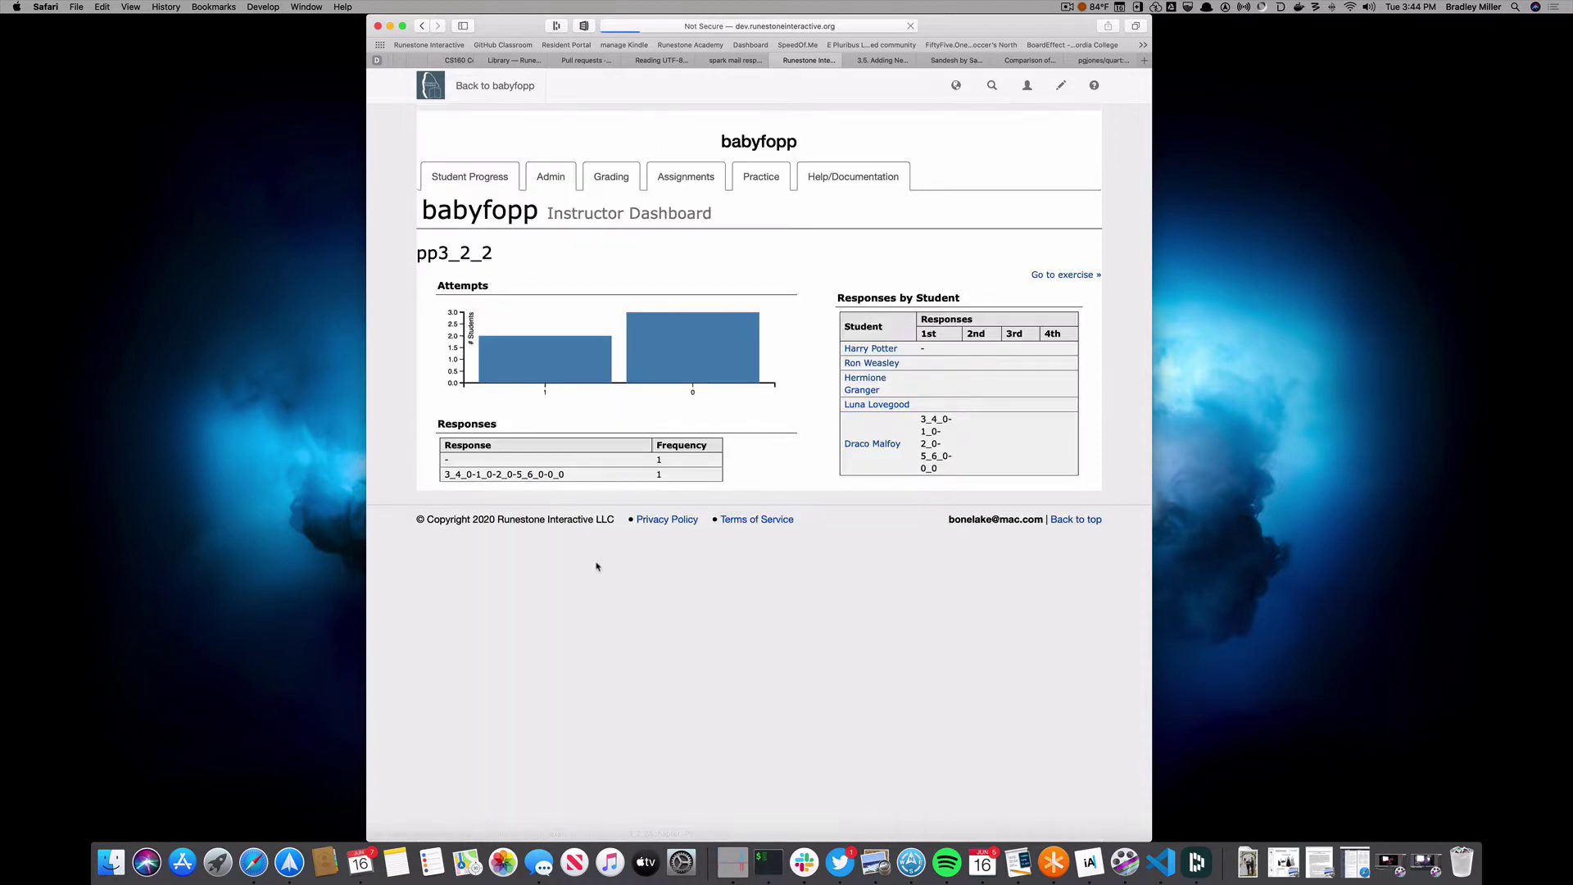
scroll(731, 626, down, 10)
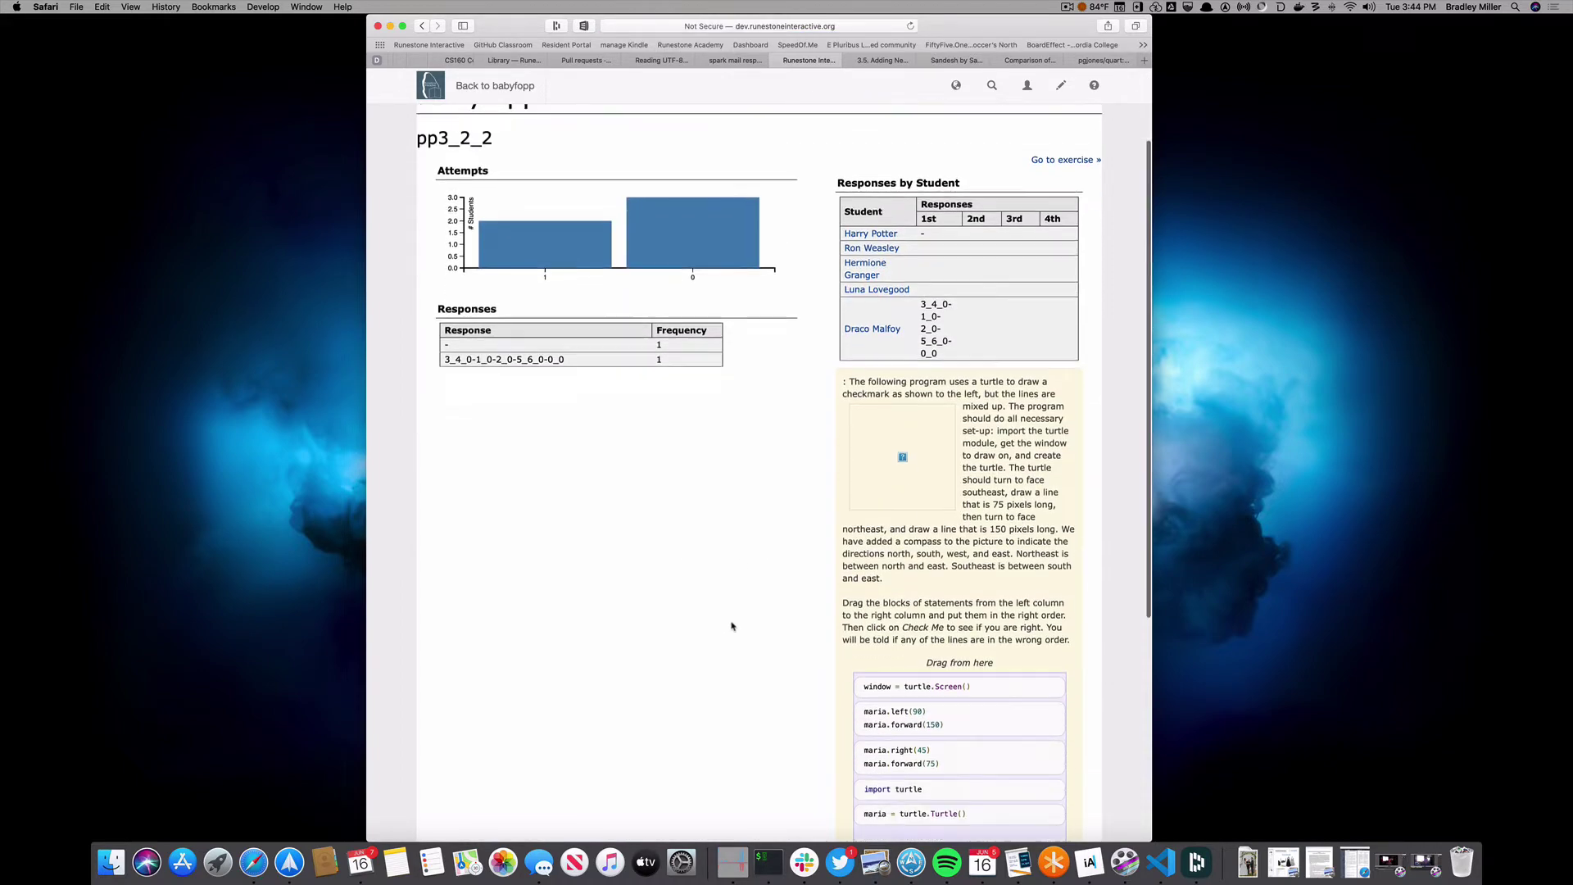
scroll(732, 626, up, 6)
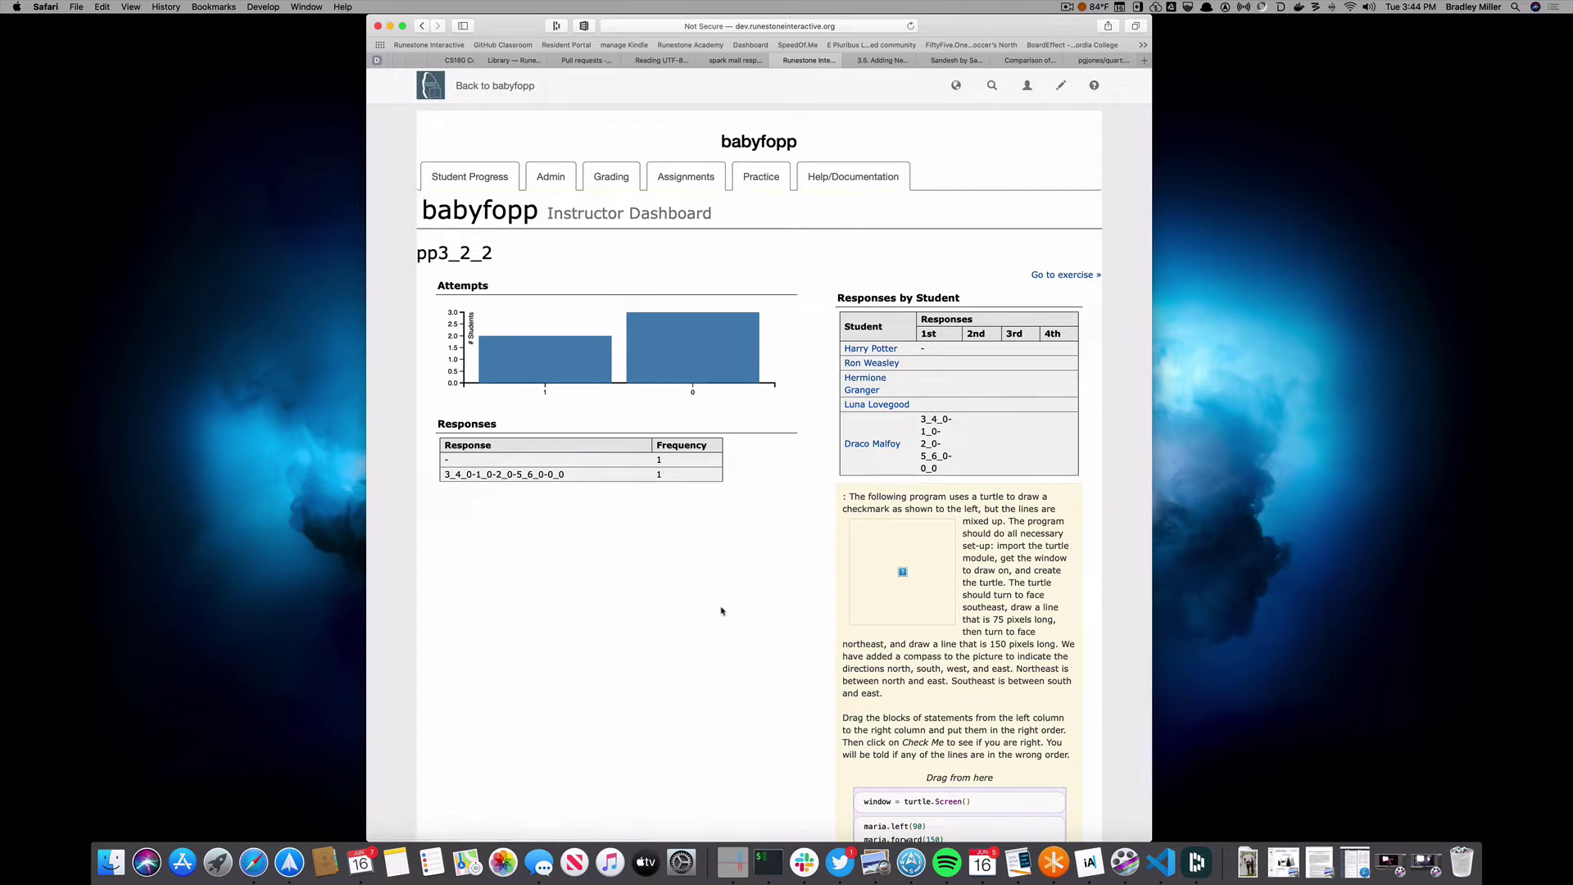
scroll(722, 609, down, 1)
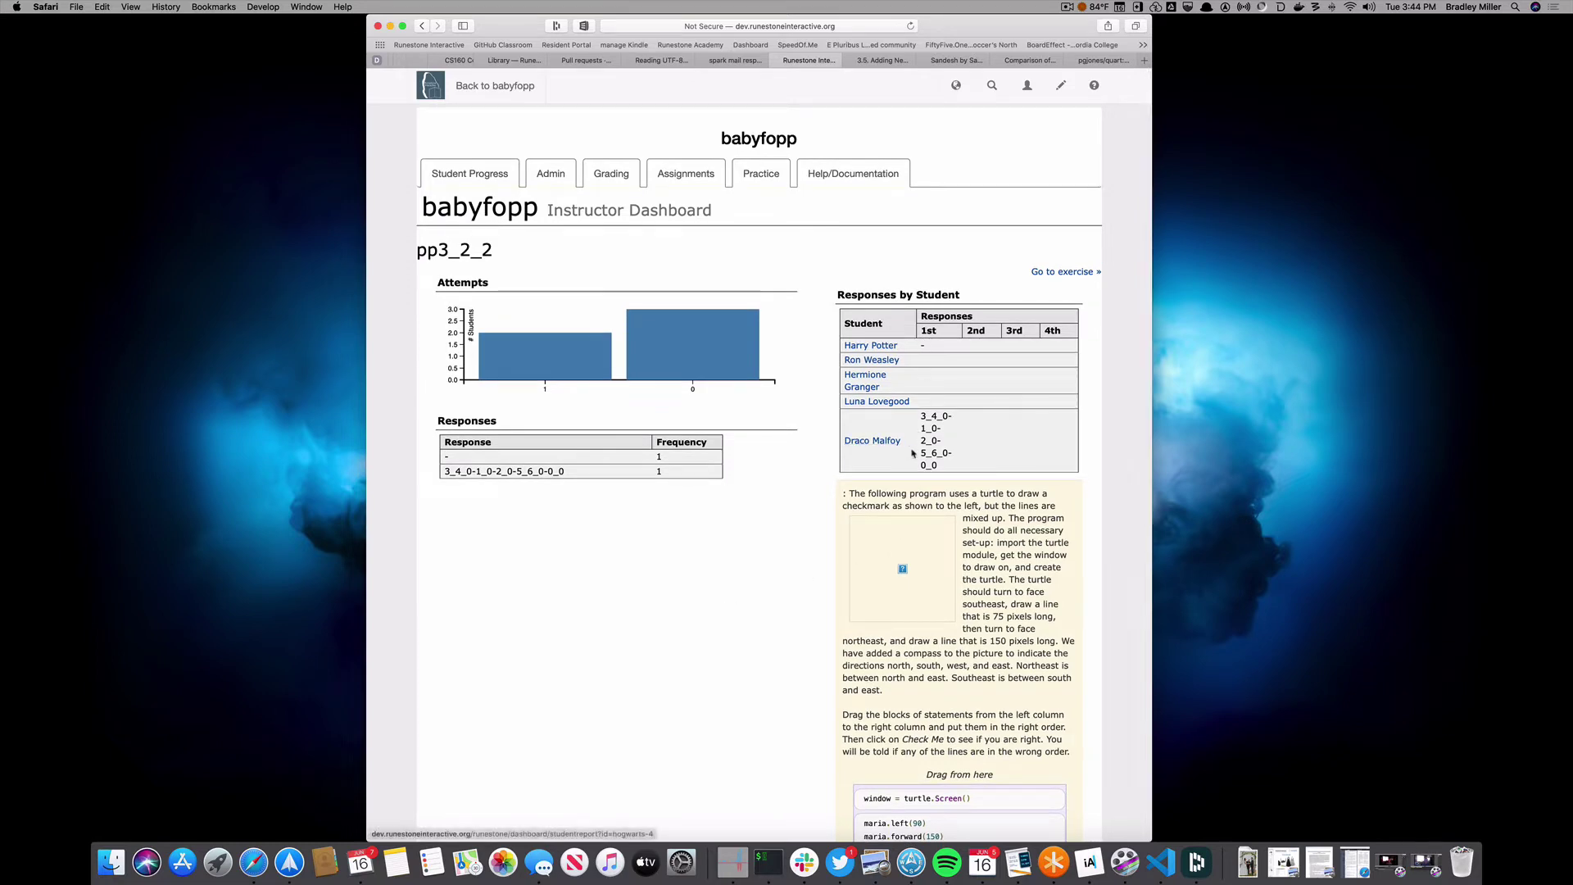
scroll(799, 525, down, 10)
scroll(799, 524, up, 8)
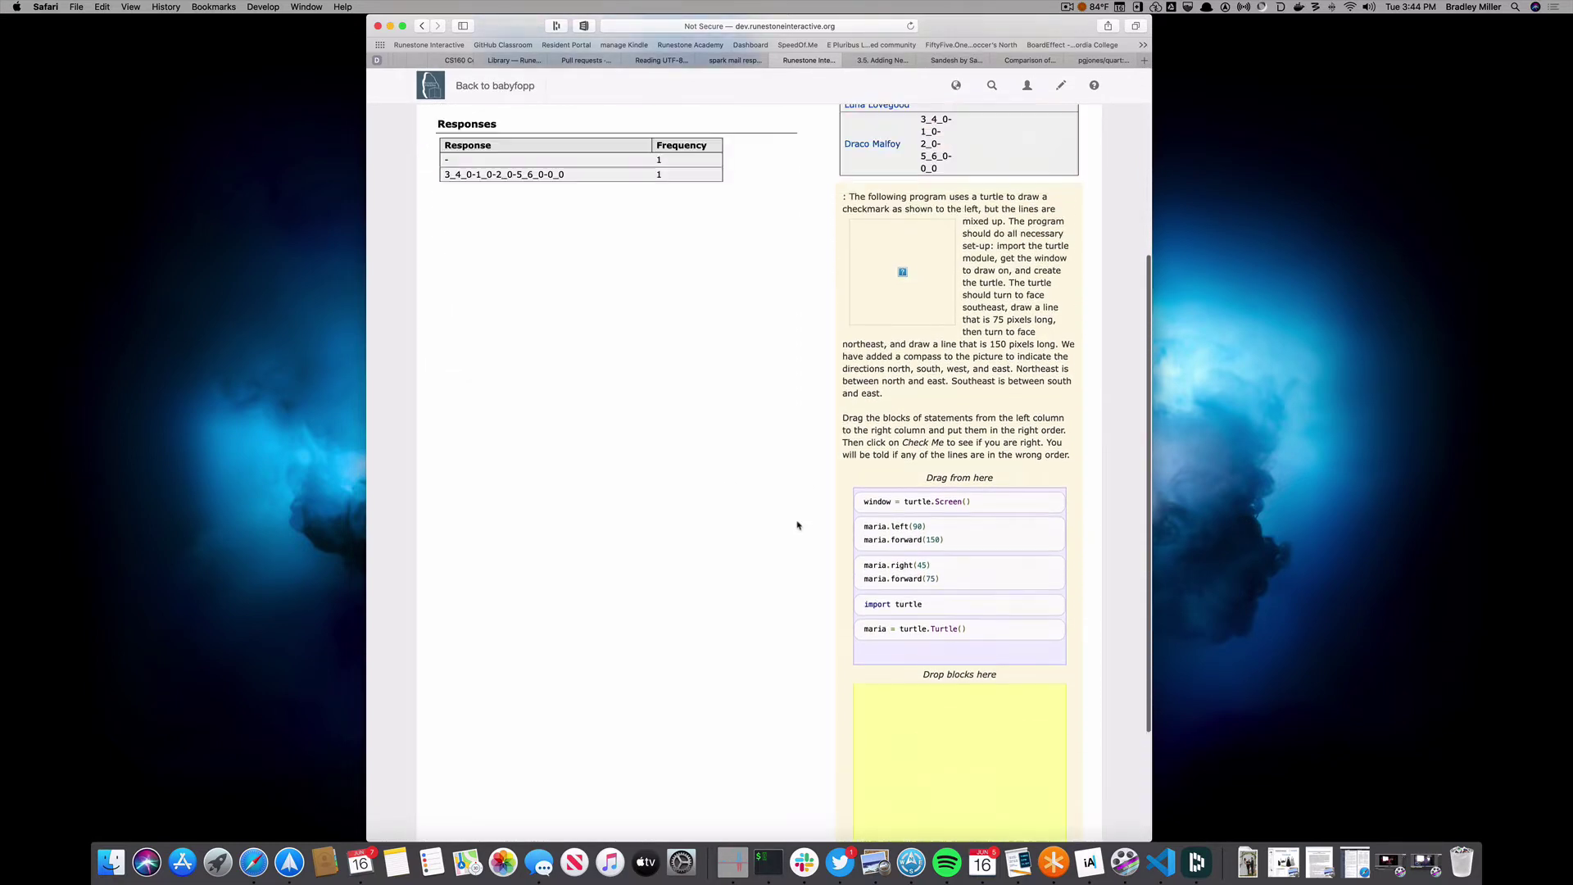
scroll(799, 525, up, 2)
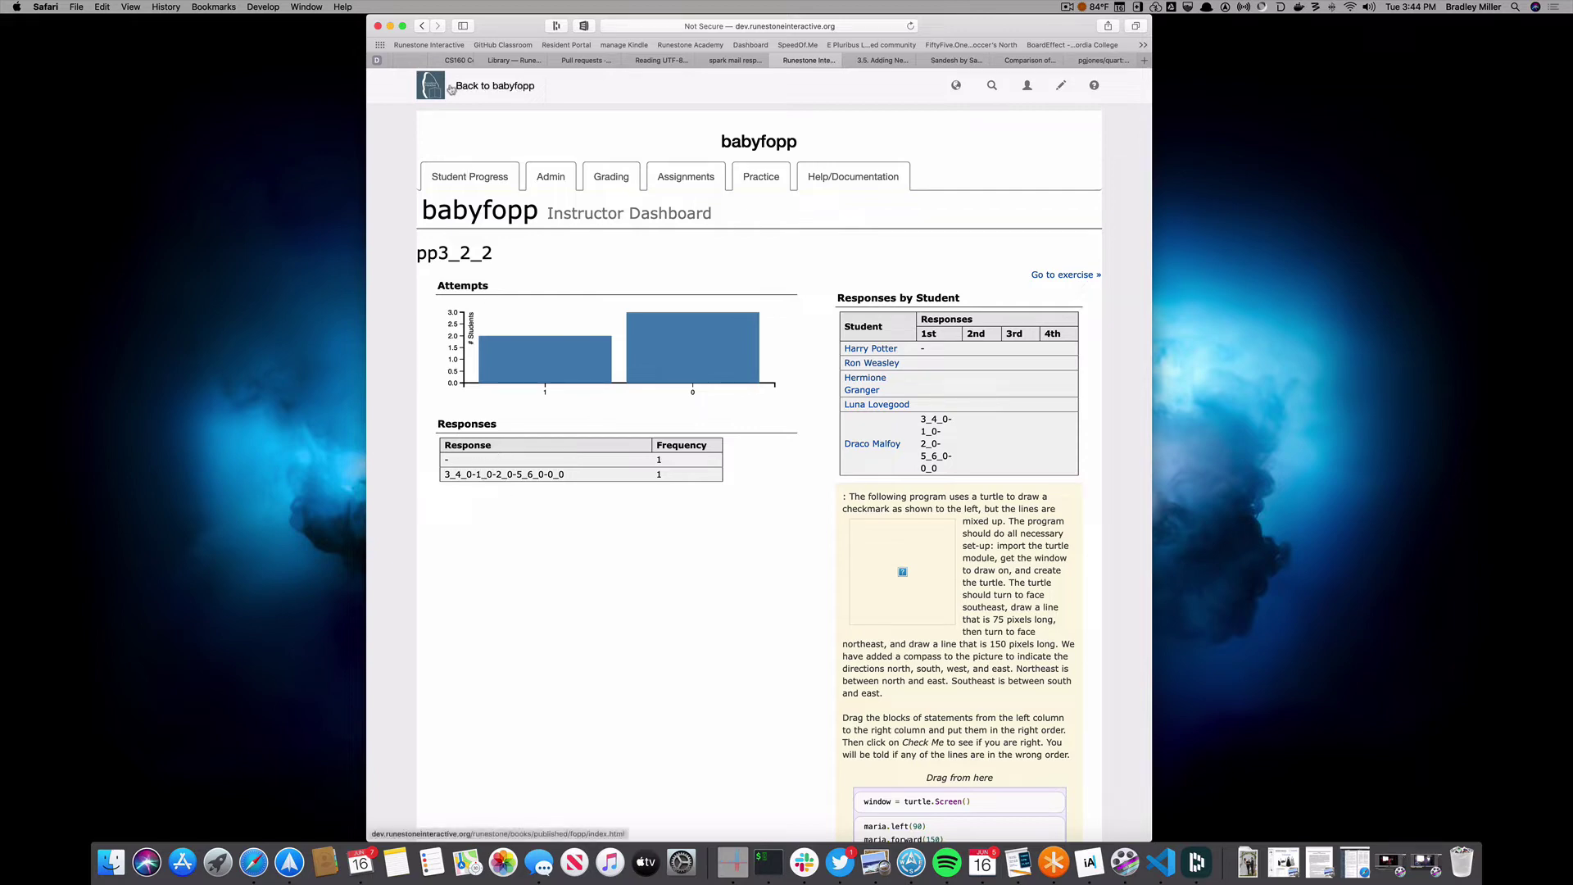
click(423, 27)
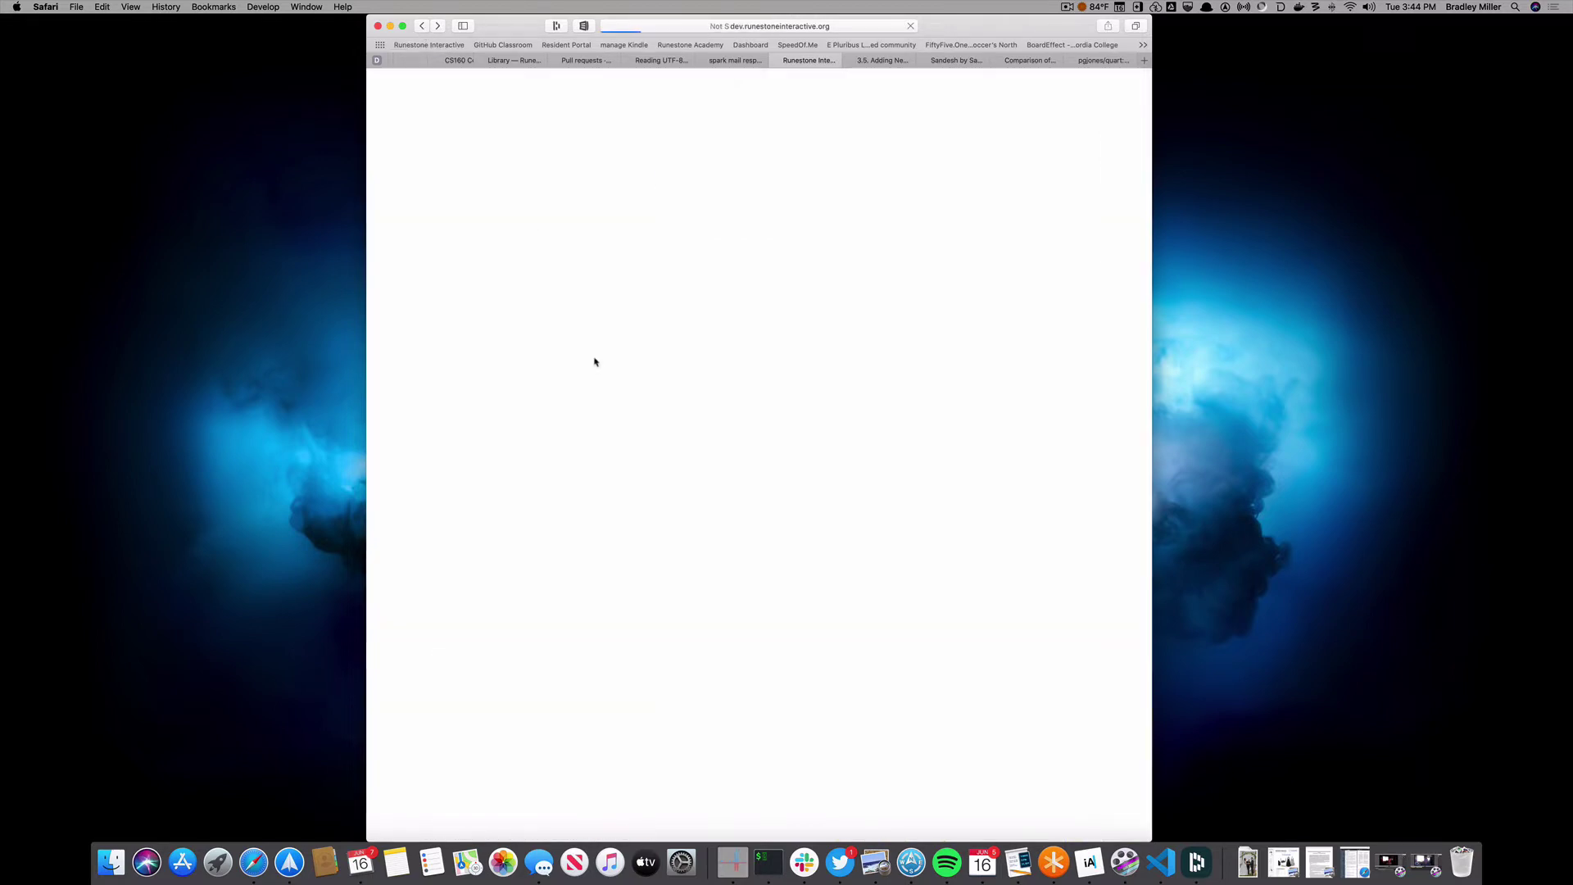
- Review the exercise details of question3_2_1 and return to the Python Turtle dashboard
scroll(595, 361, up, 2)
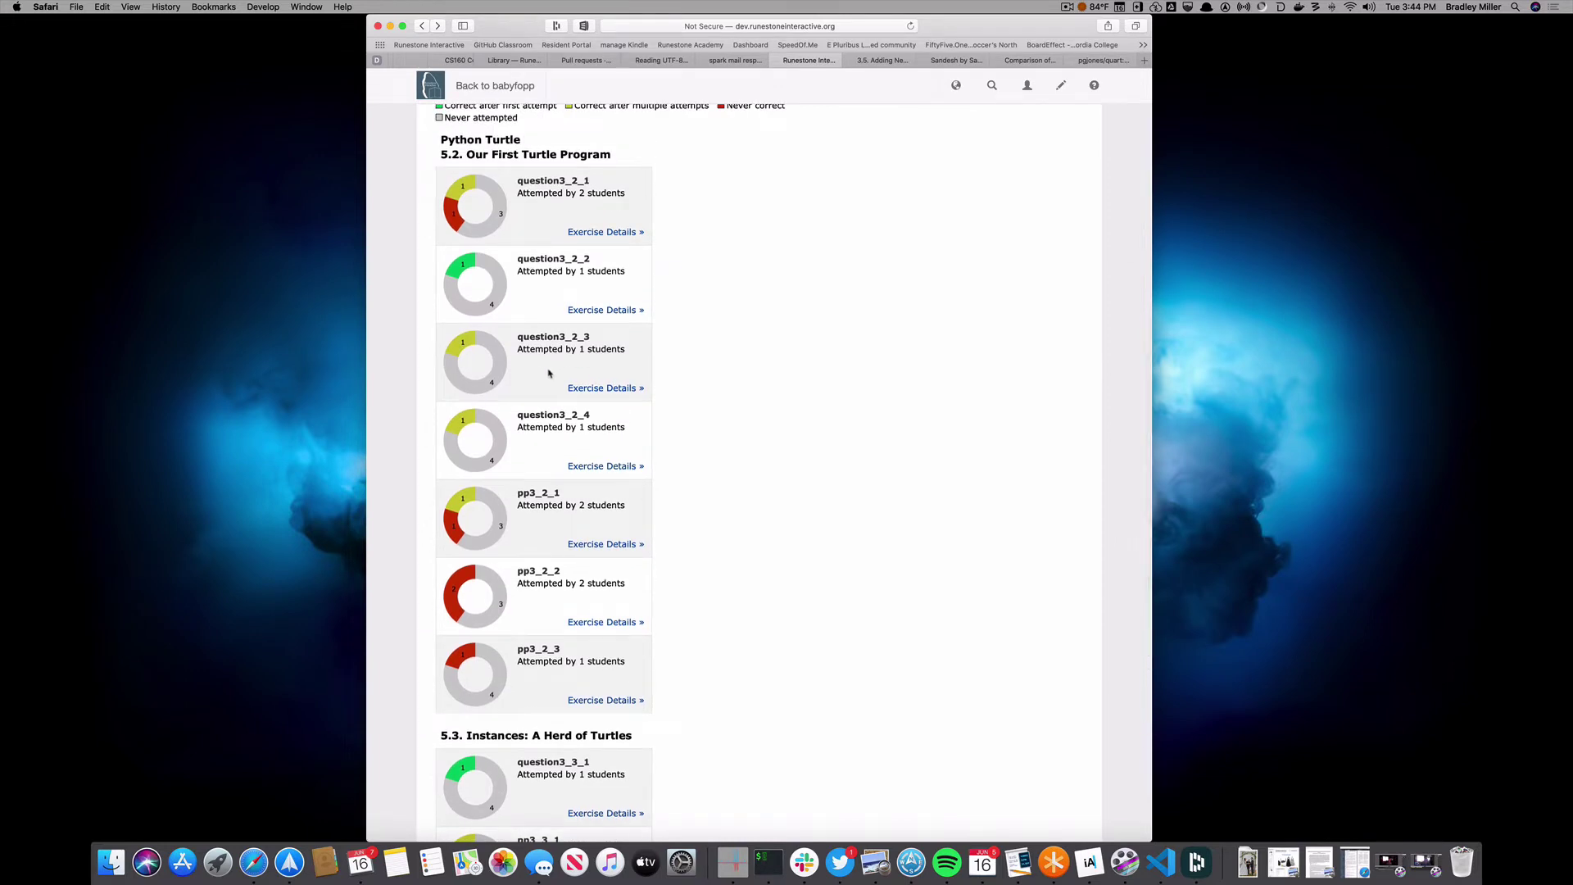
scroll(552, 381, down, 1)
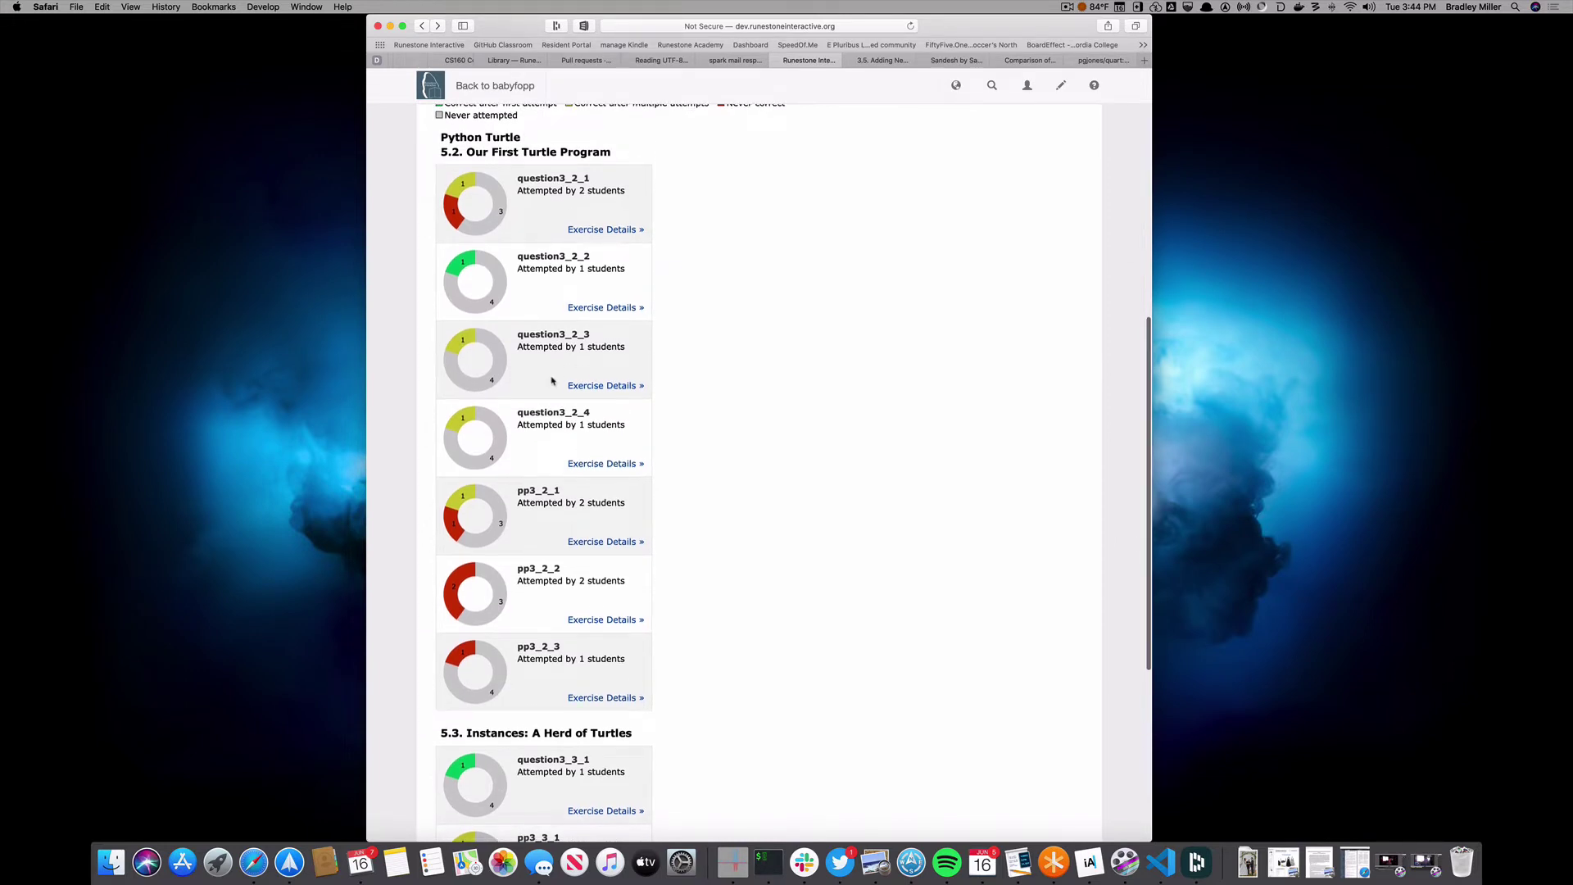
click(588, 229)
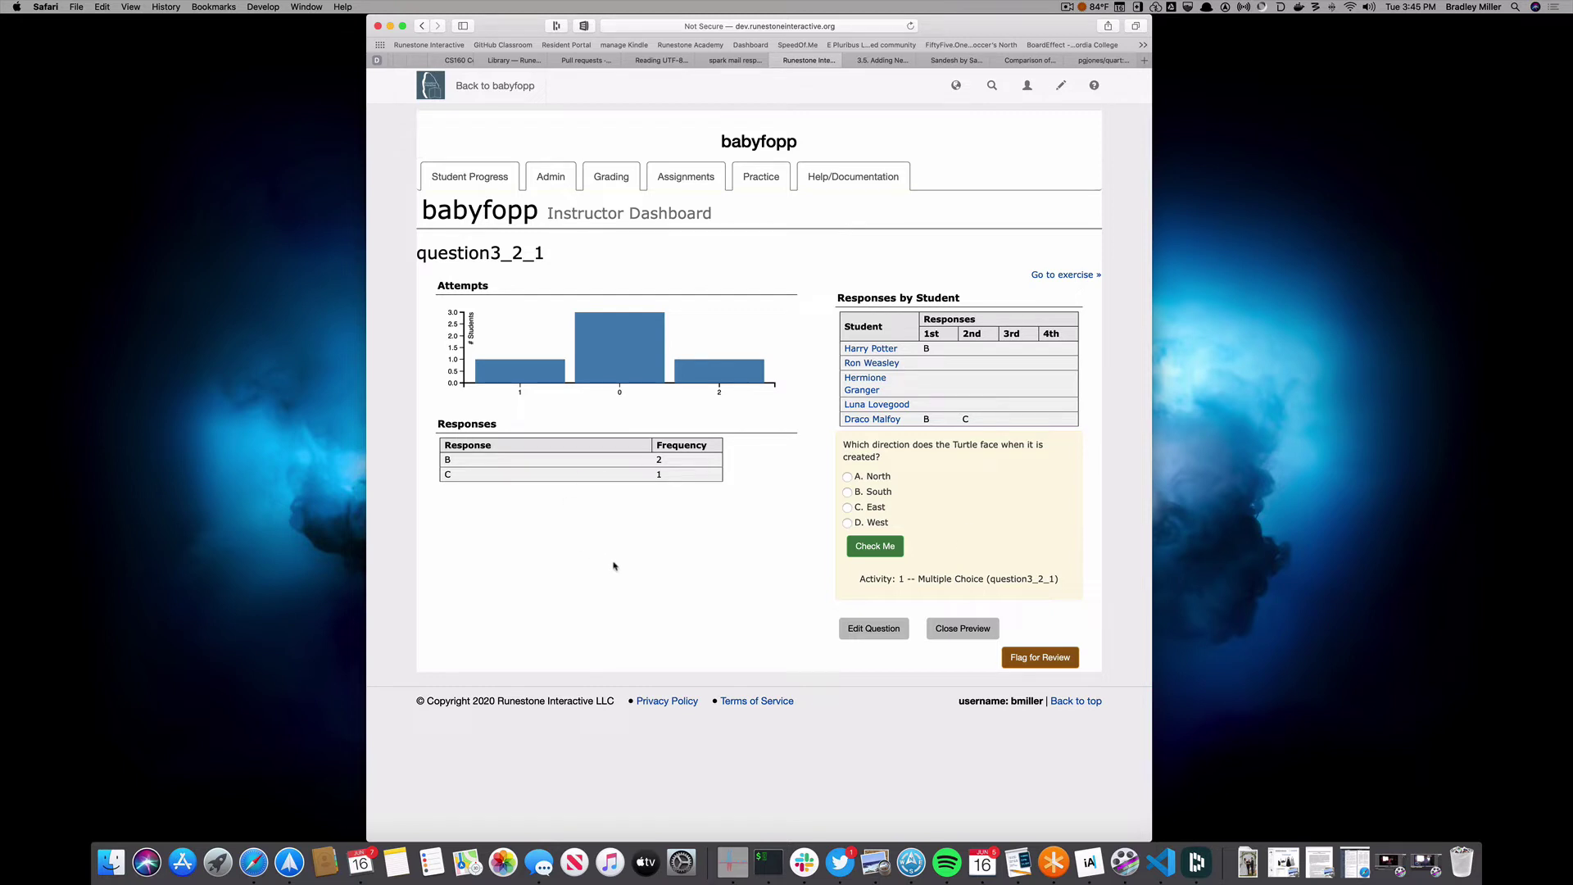
click(423, 29)
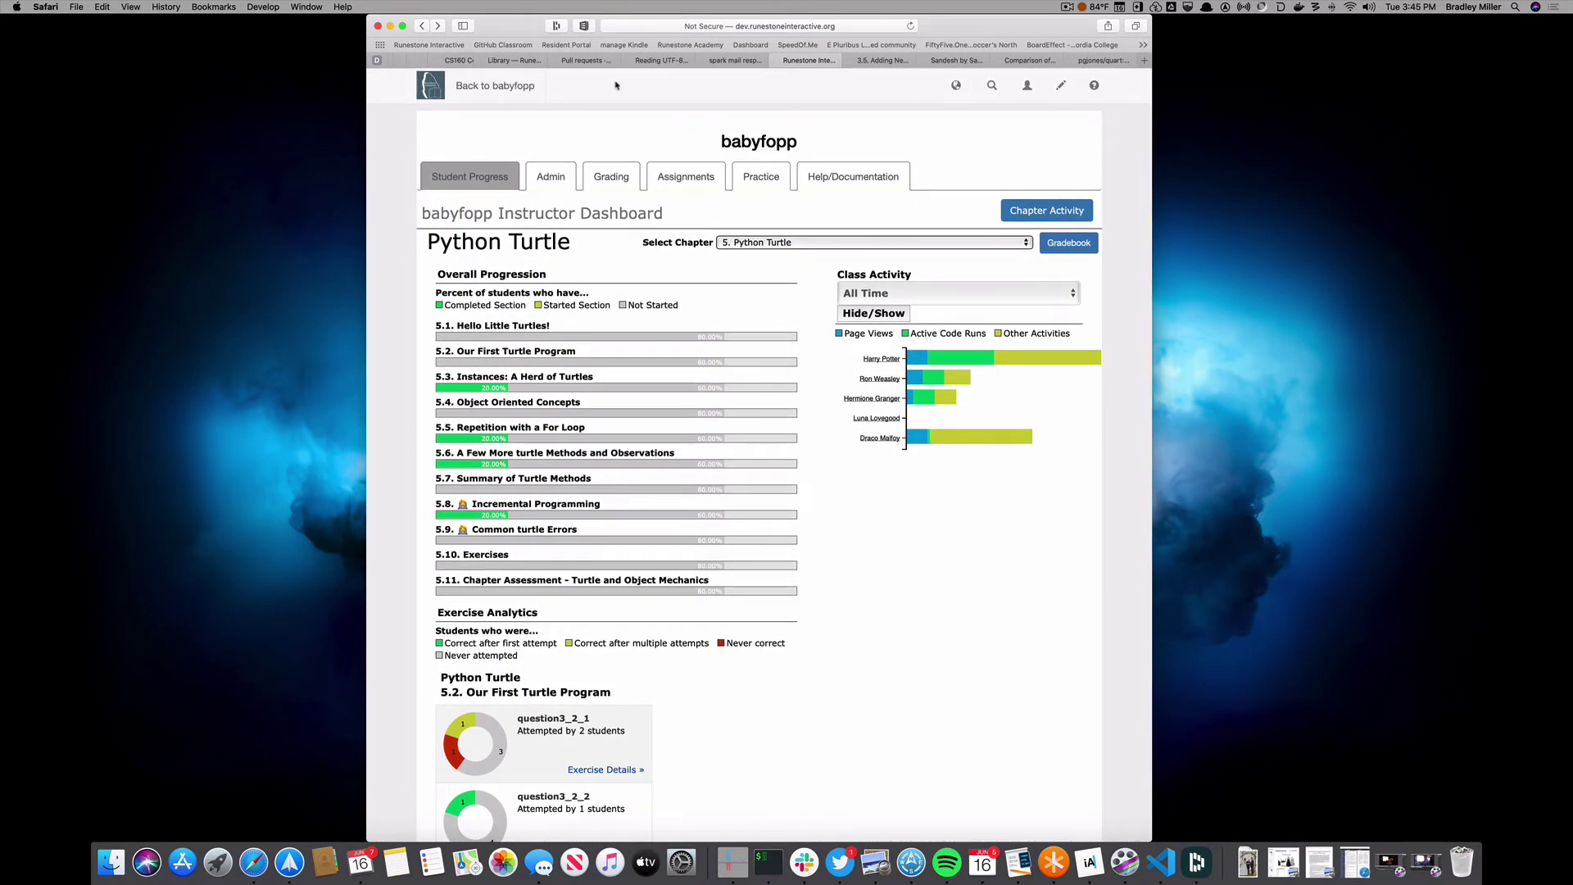
- Open the course's Chapter Progress report and examine the subchapter activity counts per student across the chapters
click(552, 184)
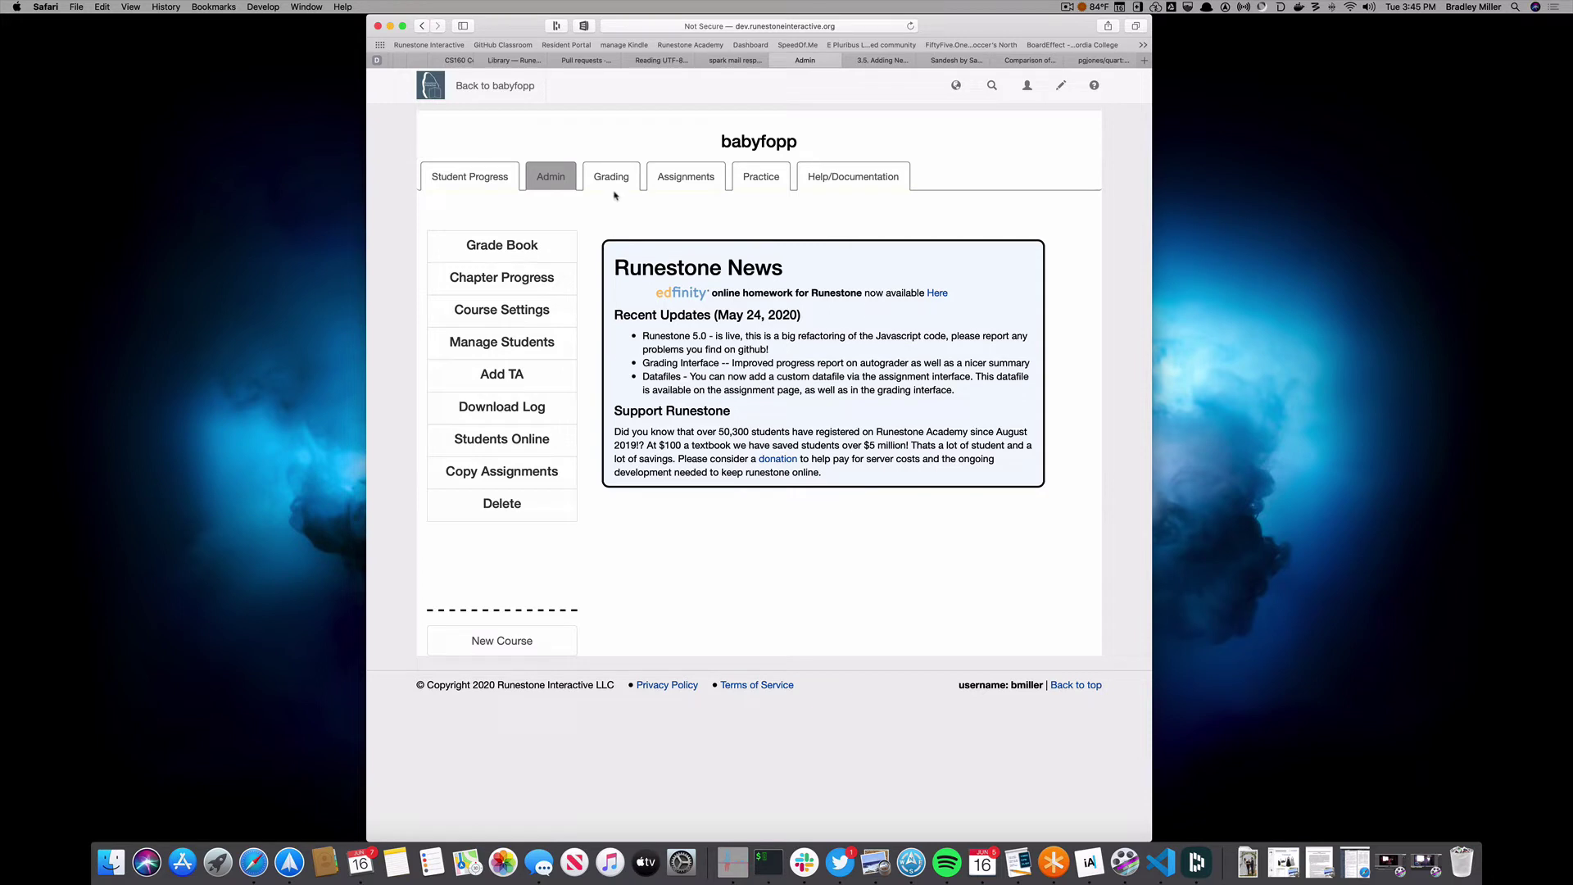
click(507, 286)
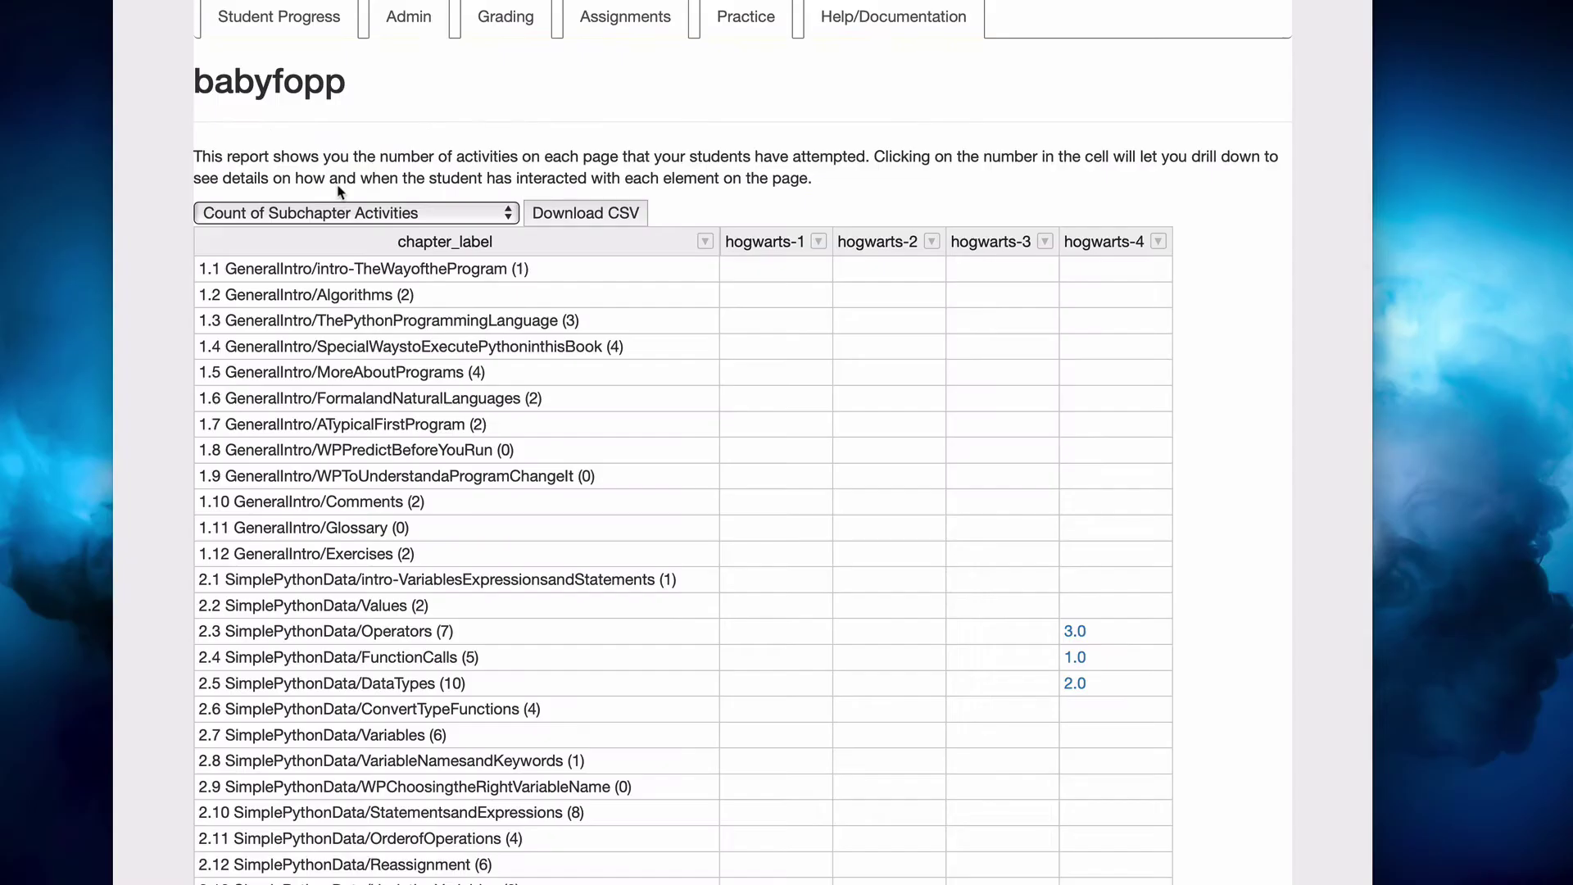
scroll(754, 447, down, 5)
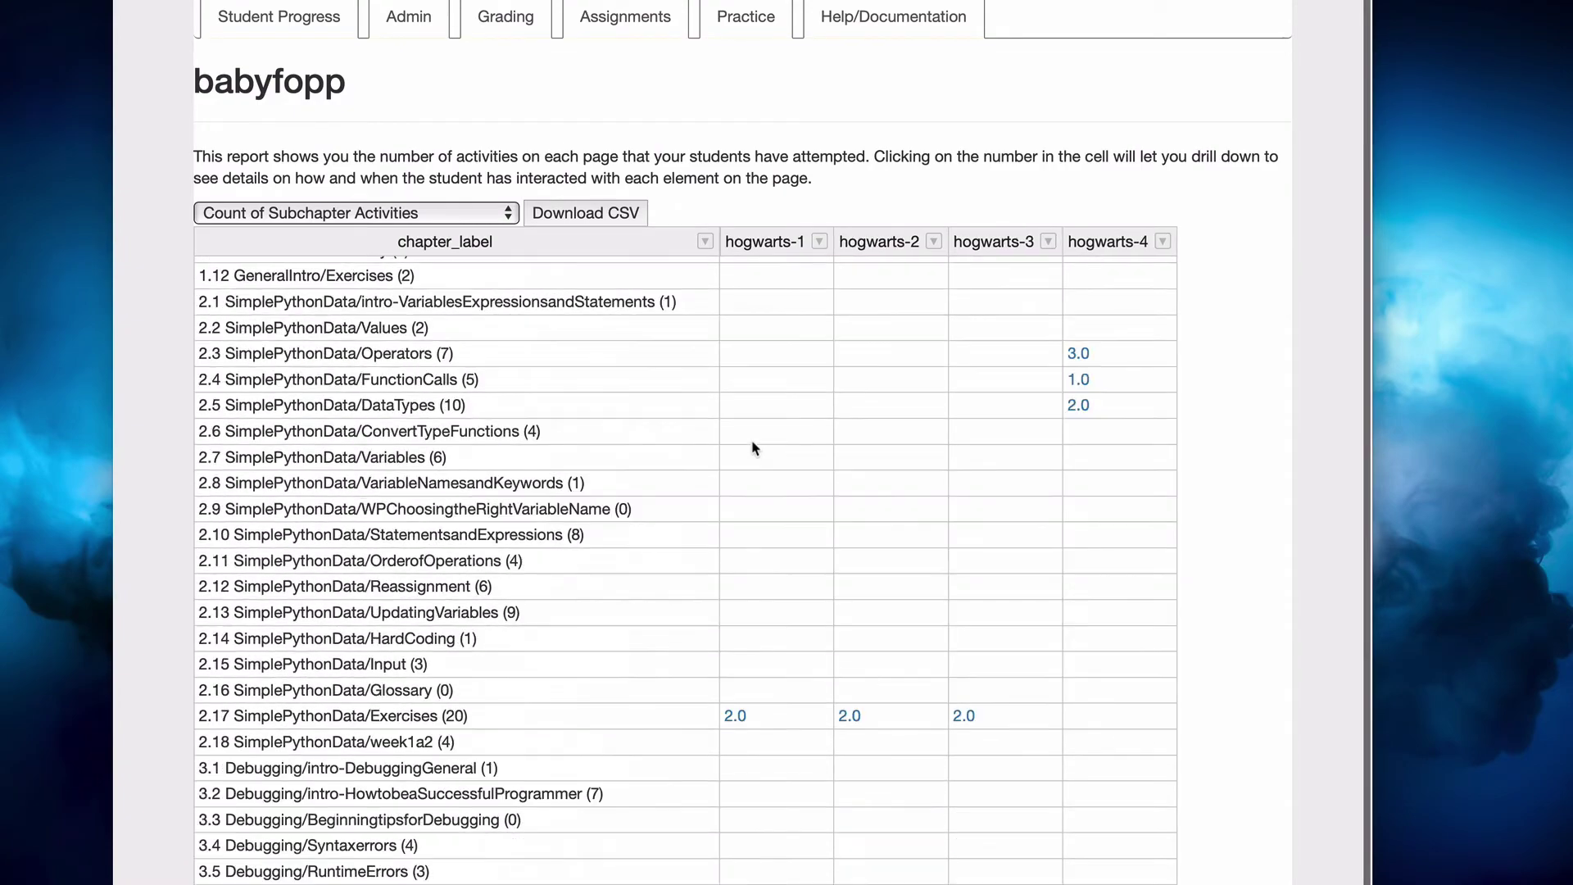
scroll(754, 447, down, 20)
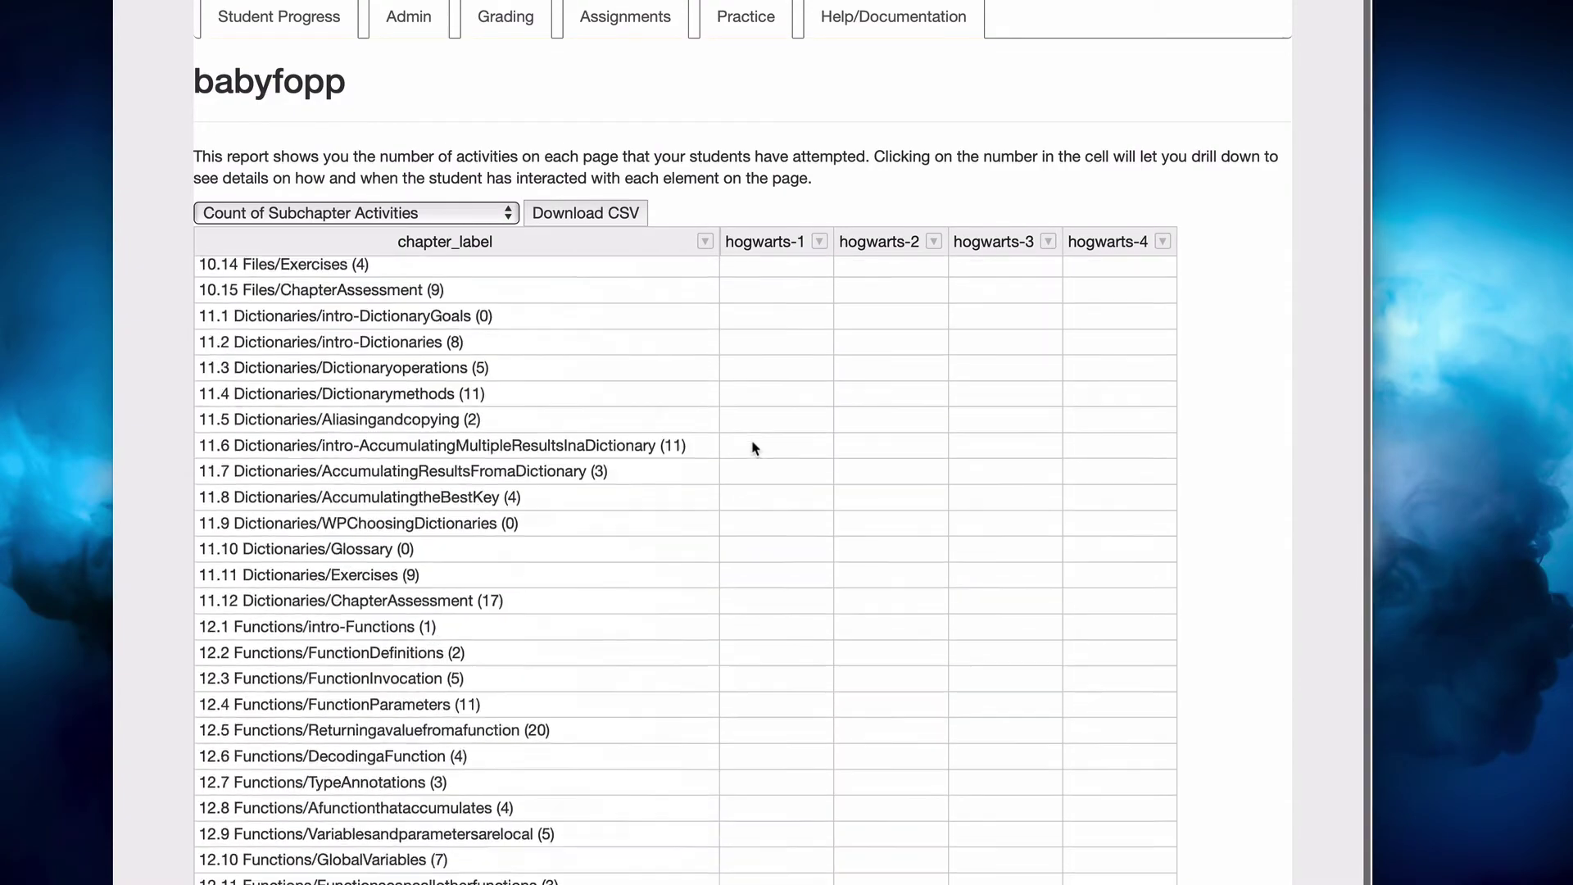
scroll(754, 447, down, 20)
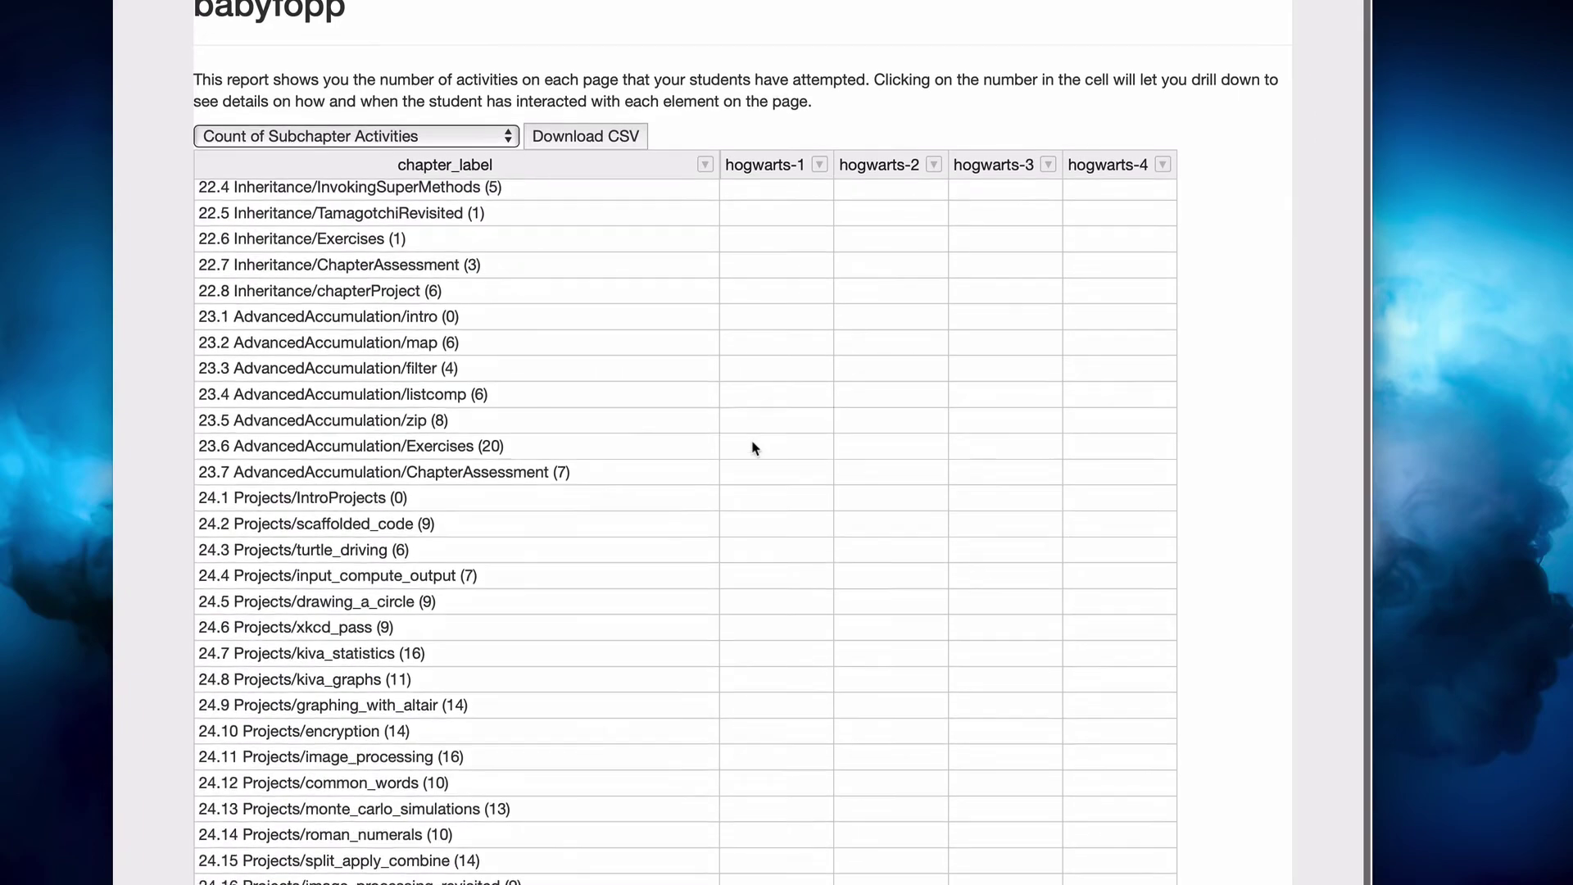
scroll(754, 447, up, 20)
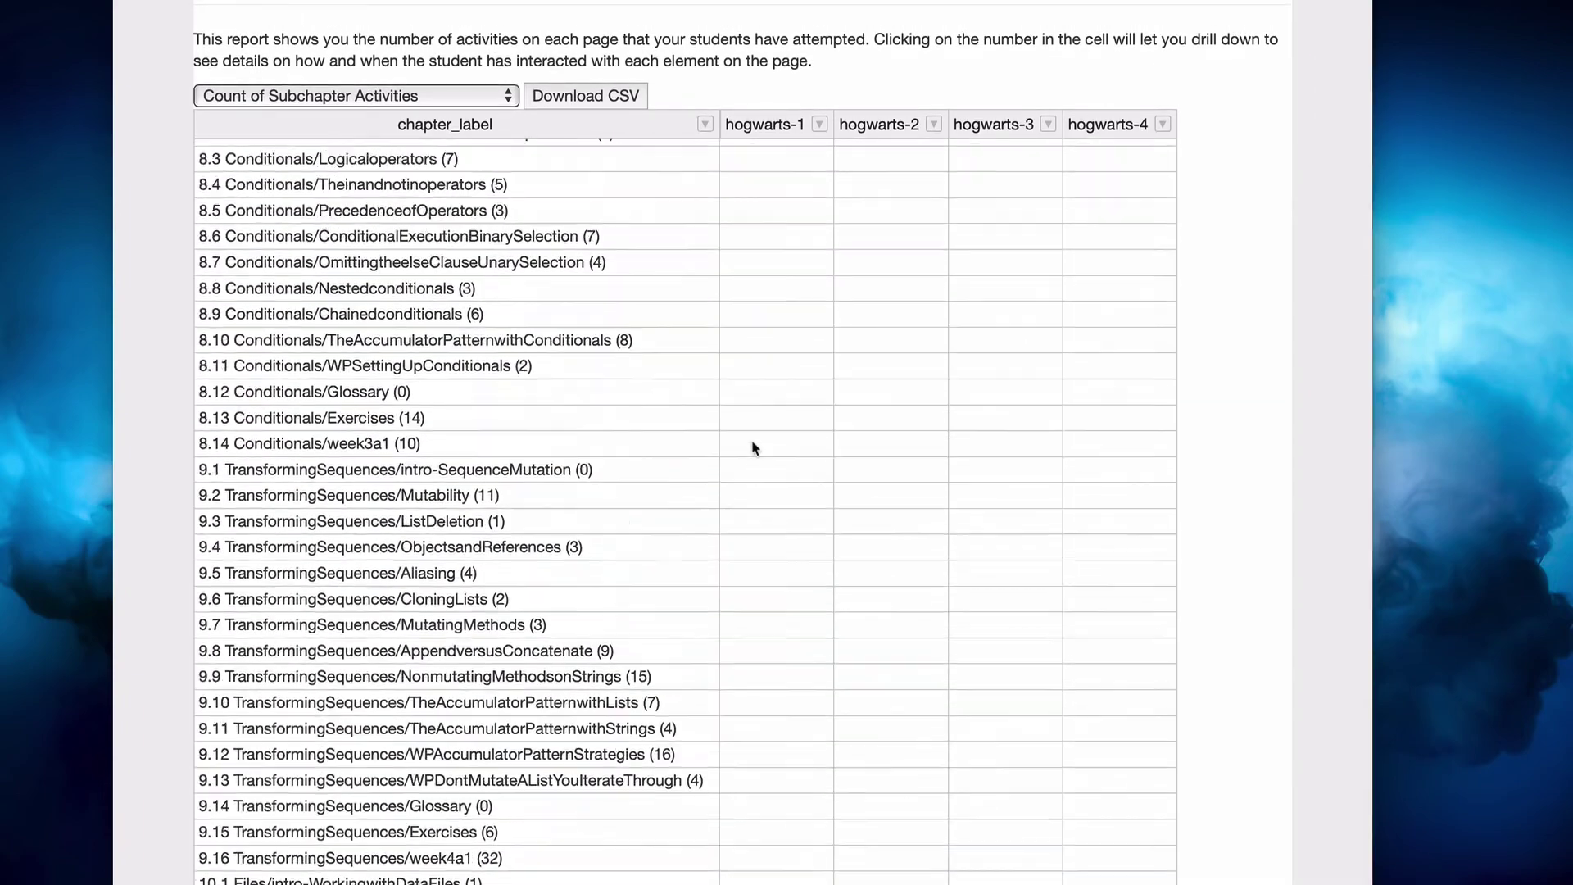
scroll(754, 447, up, 20)
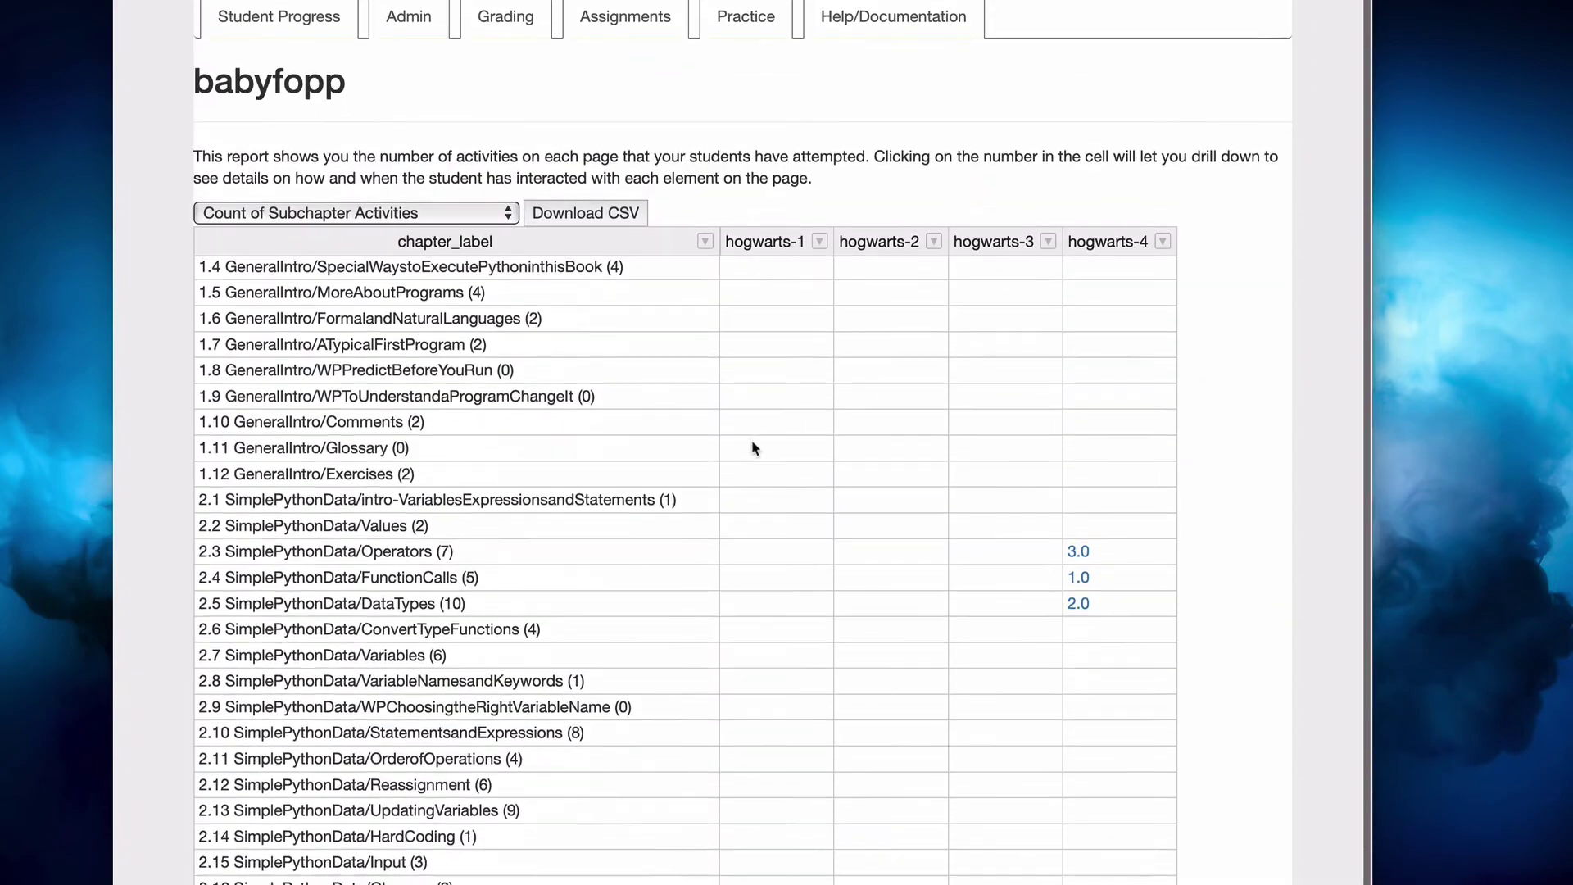
scroll(754, 447, down, 15)
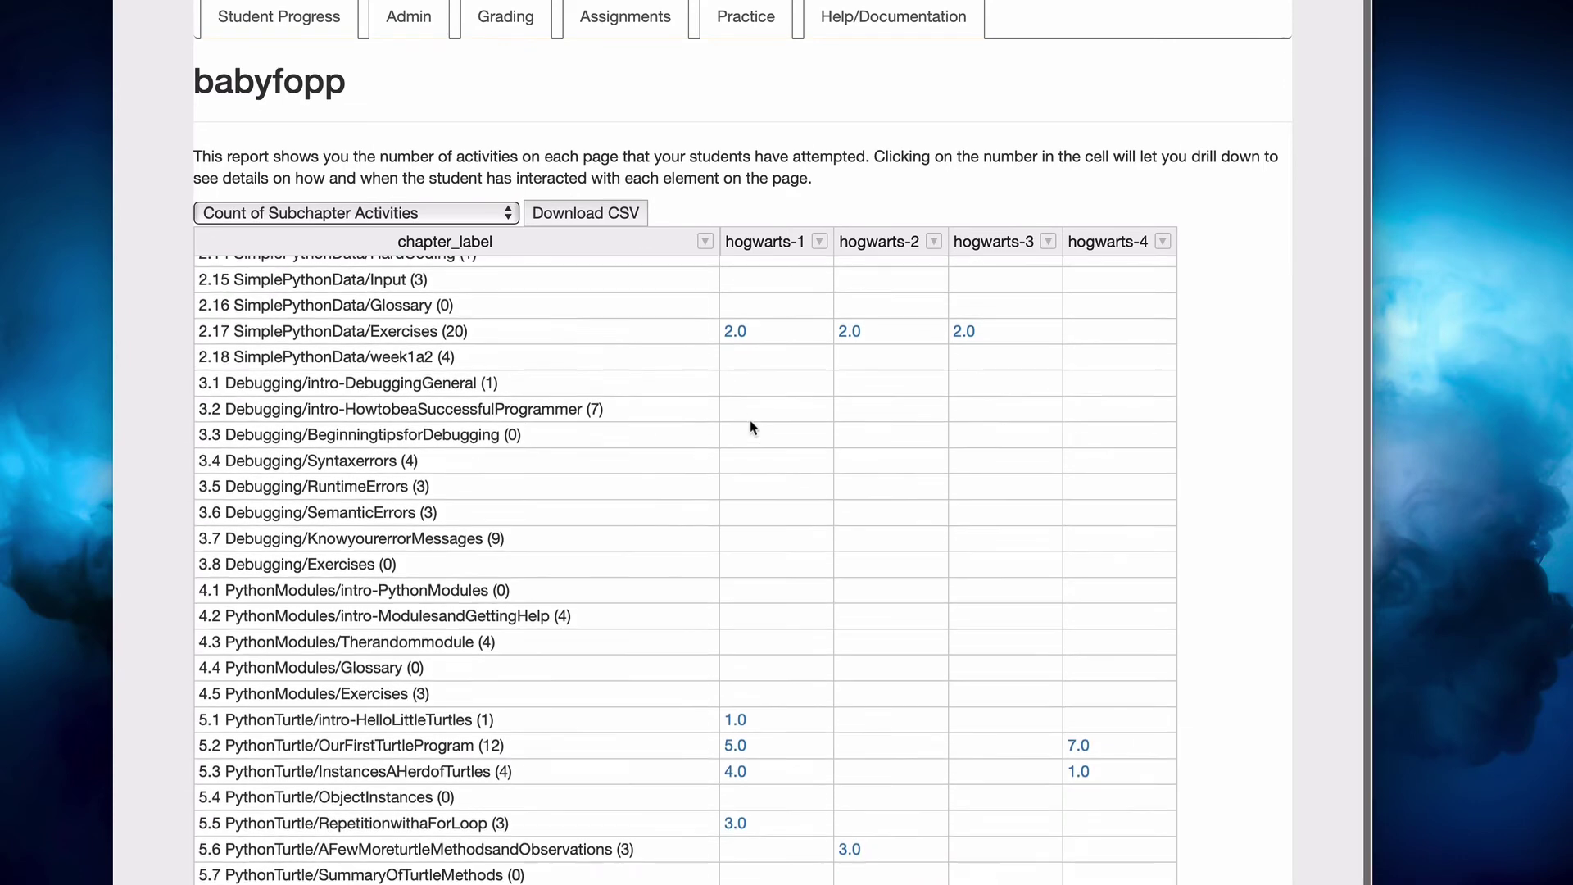
scroll(752, 427, down, 3)
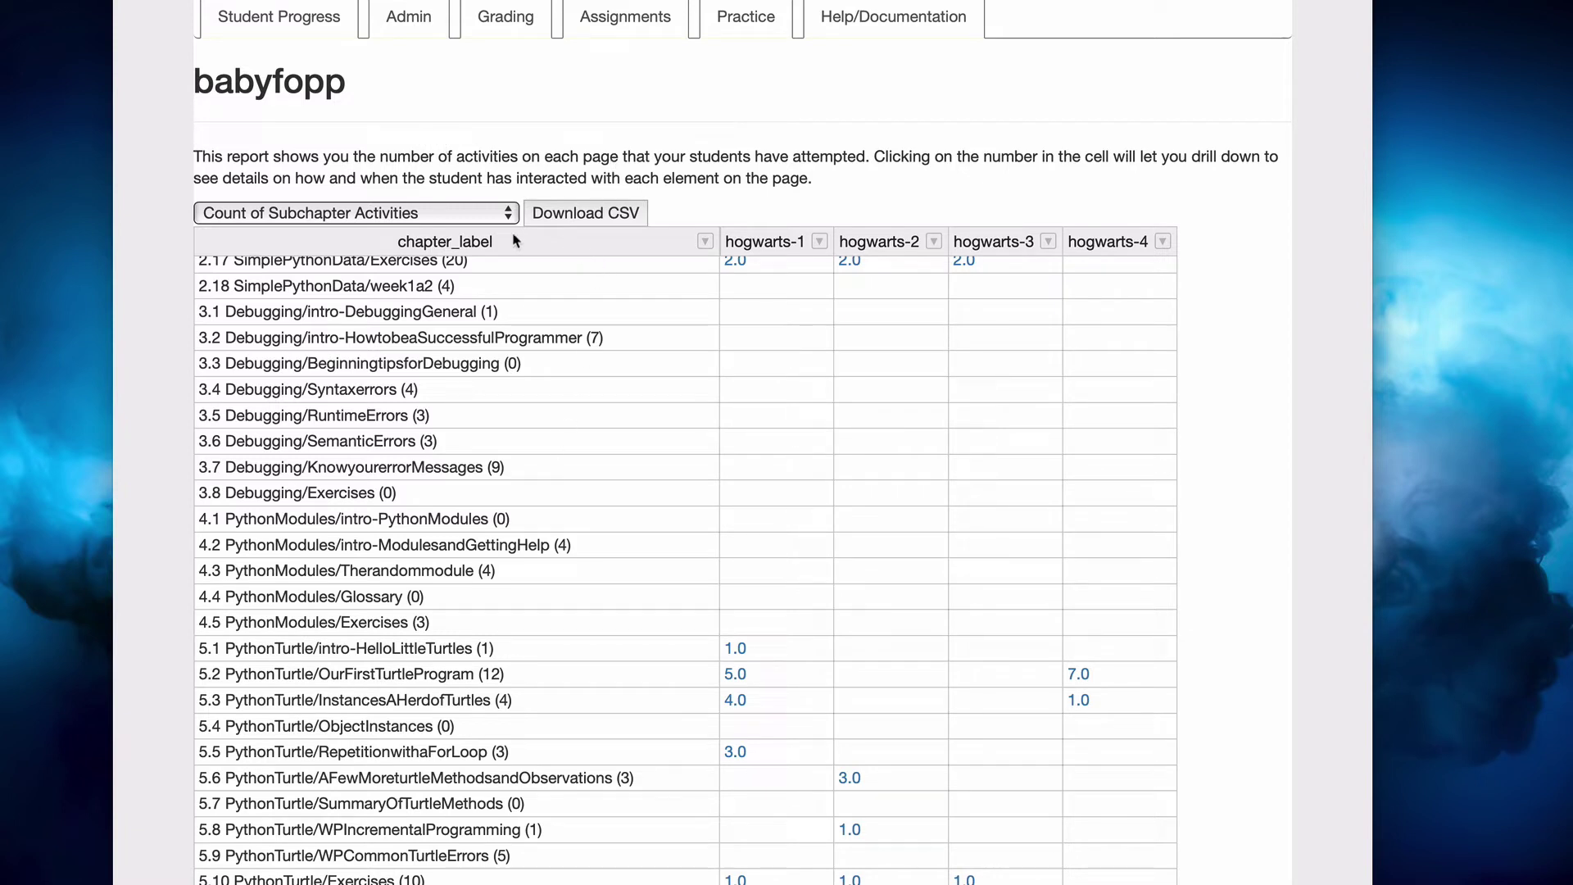
- Filter the subchapter activity counts to rows whose chapter_label begins with "5."
click(705, 242)
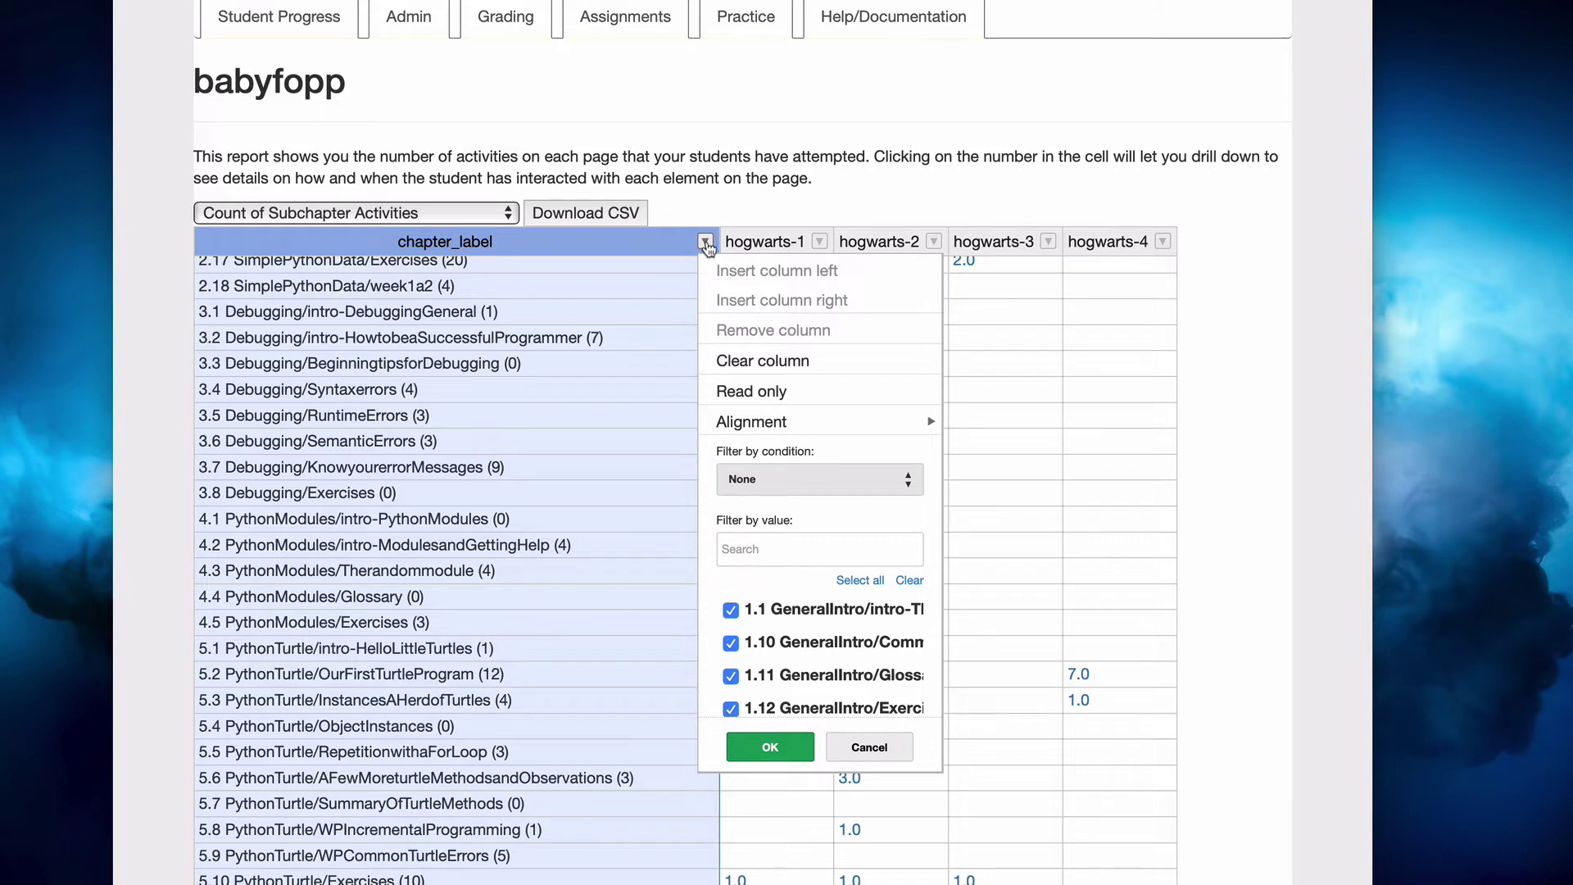
click(910, 581)
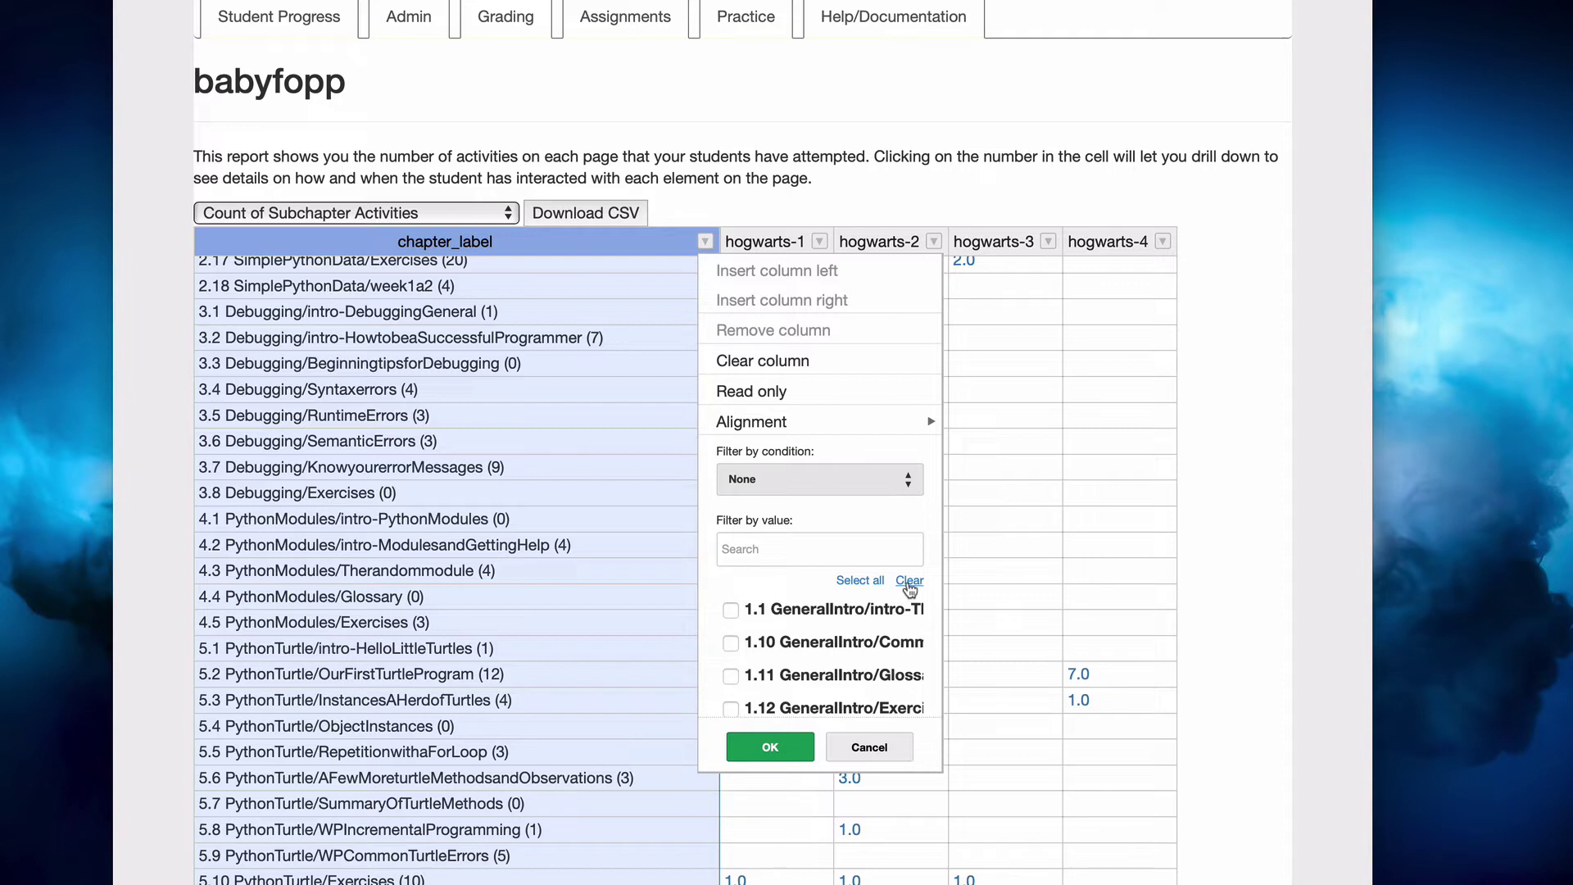
click(846, 484)
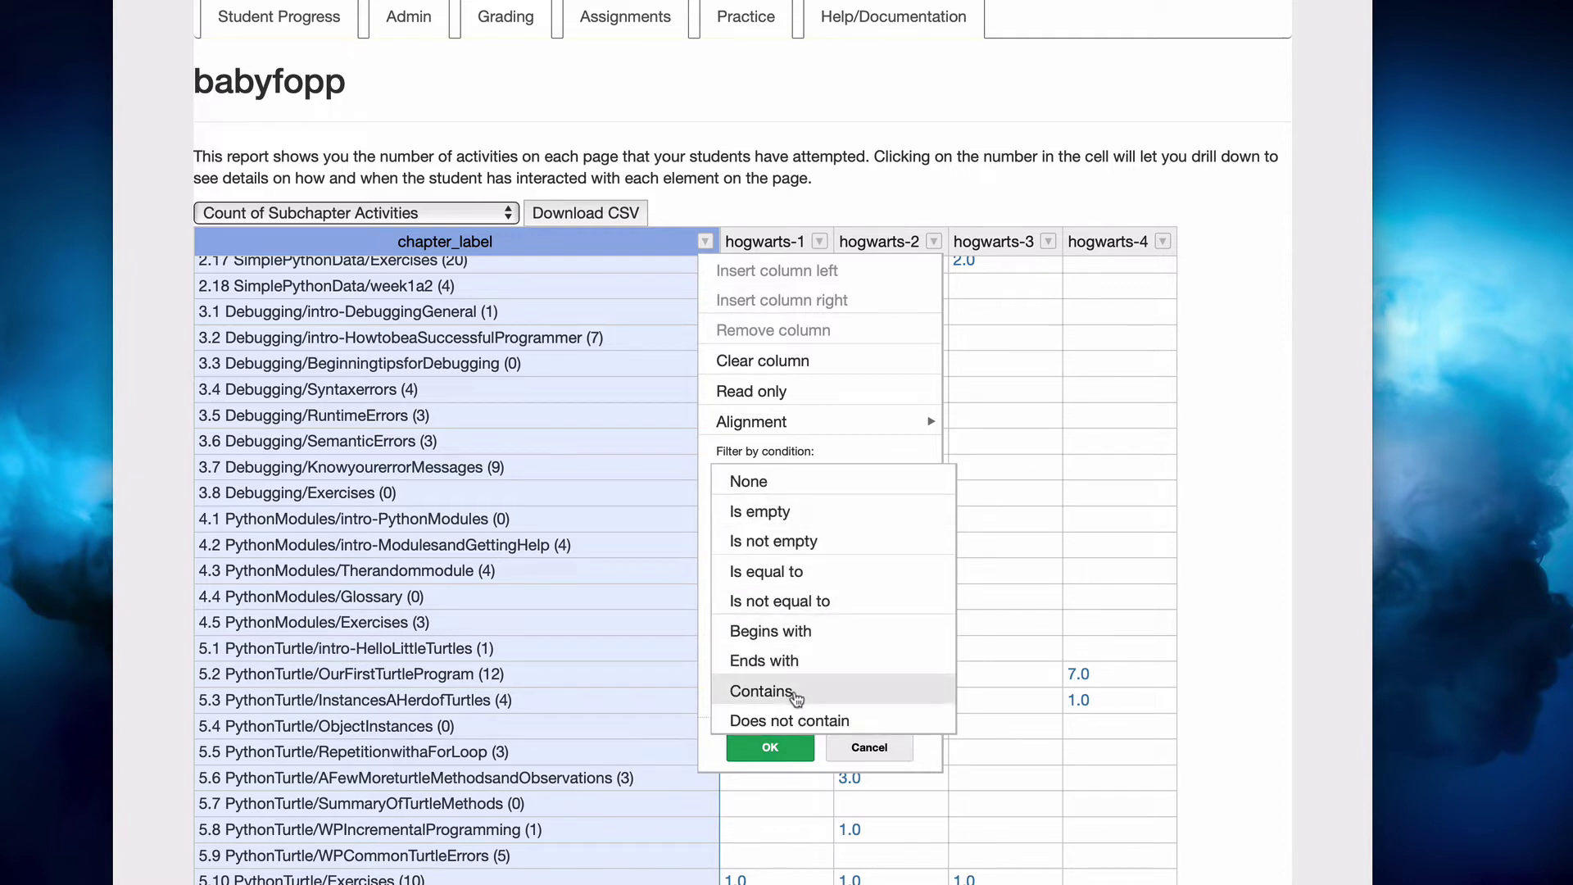
click(762, 690)
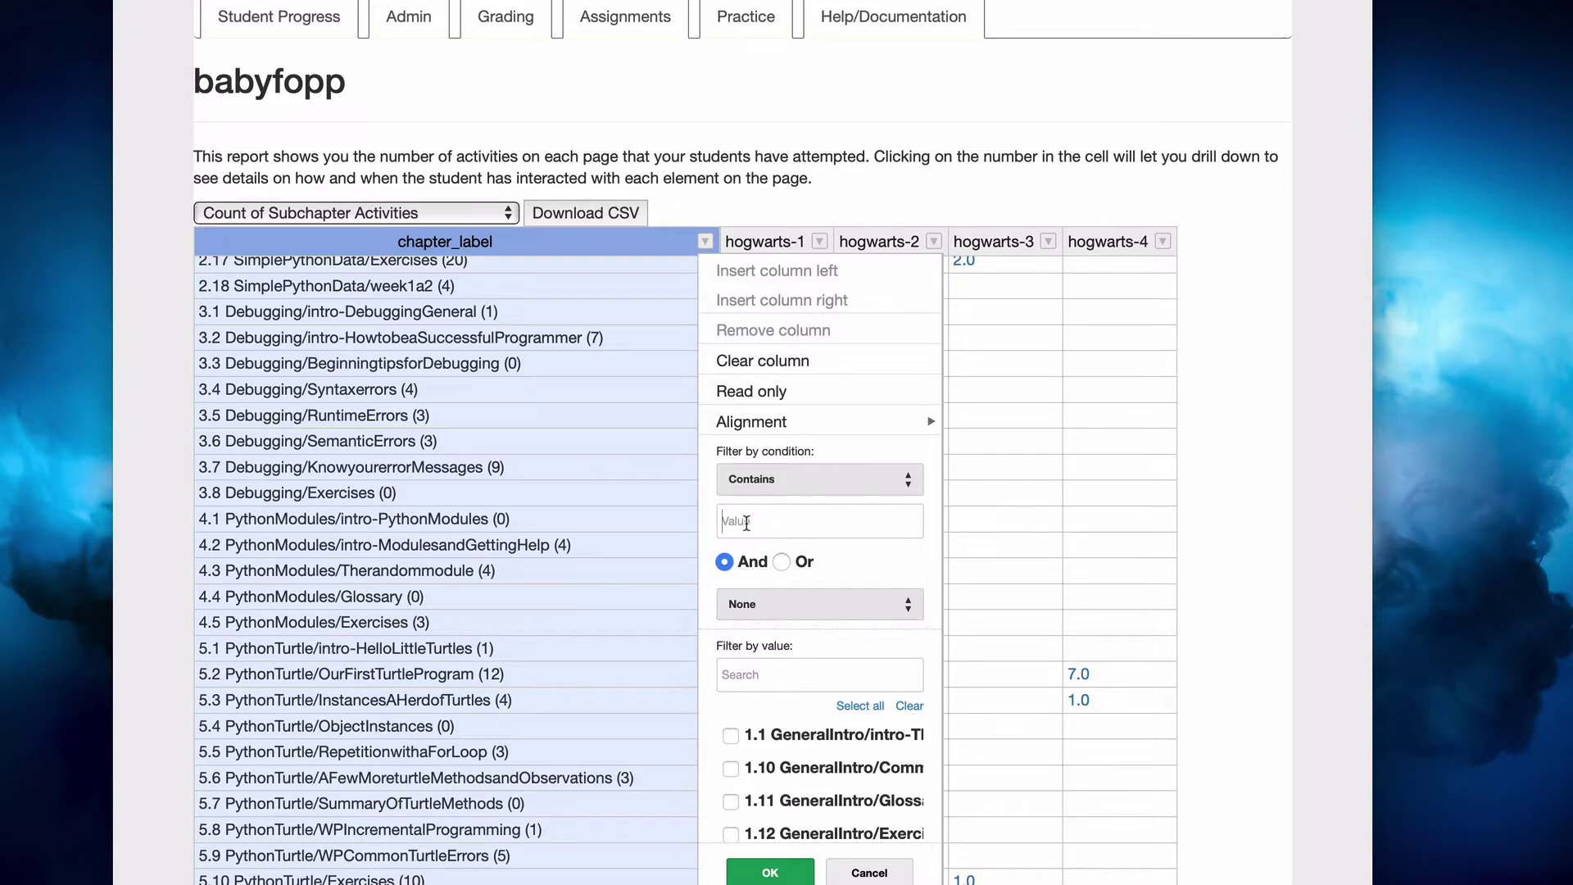
click(778, 486)
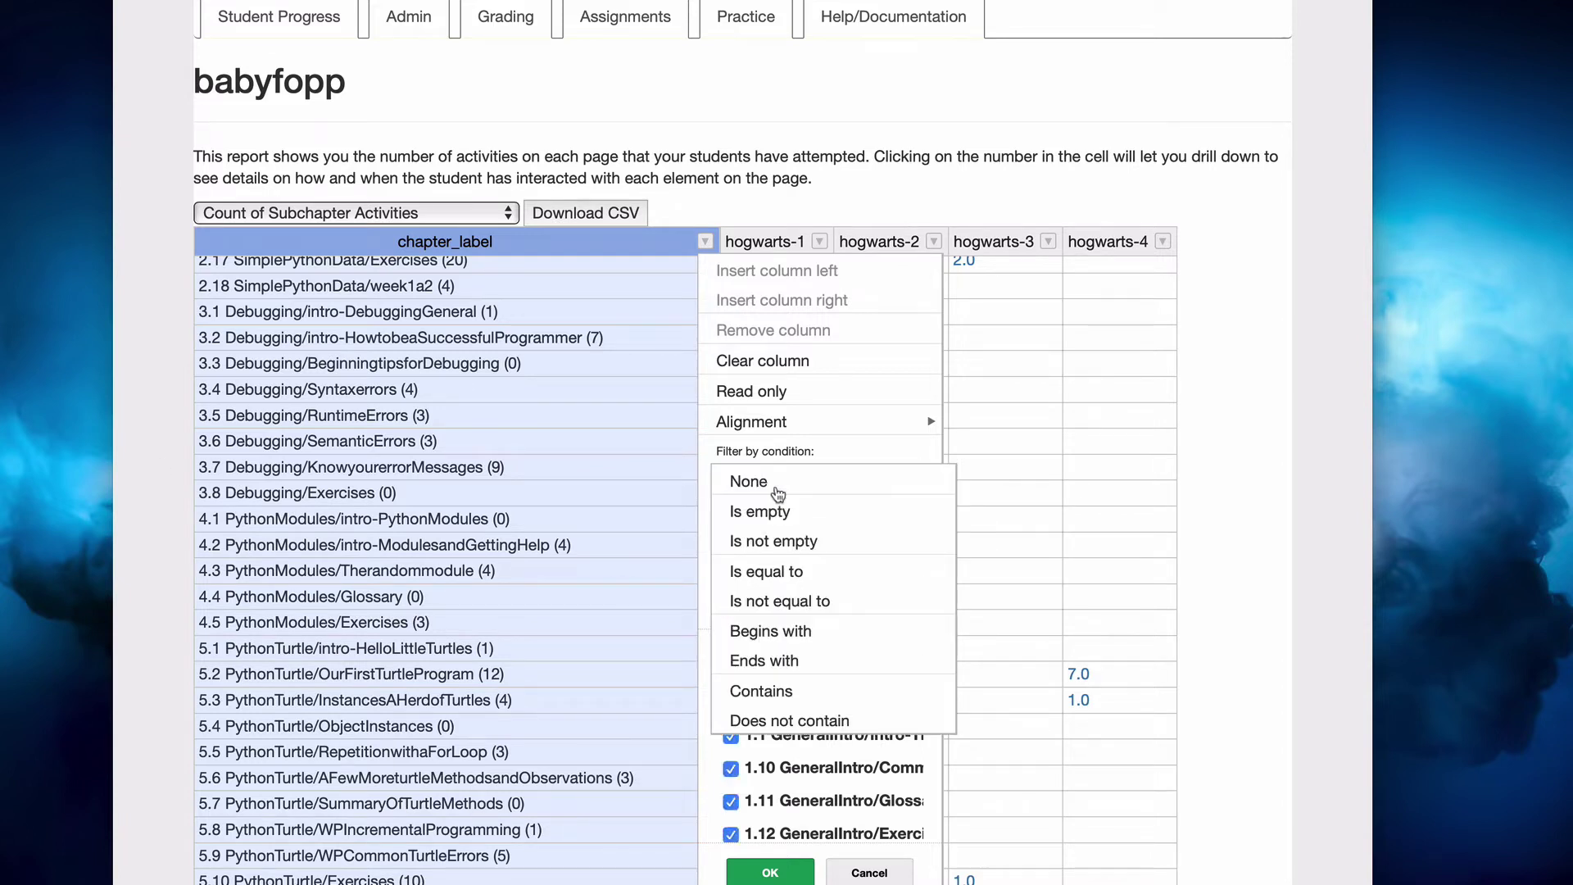
click(785, 629)
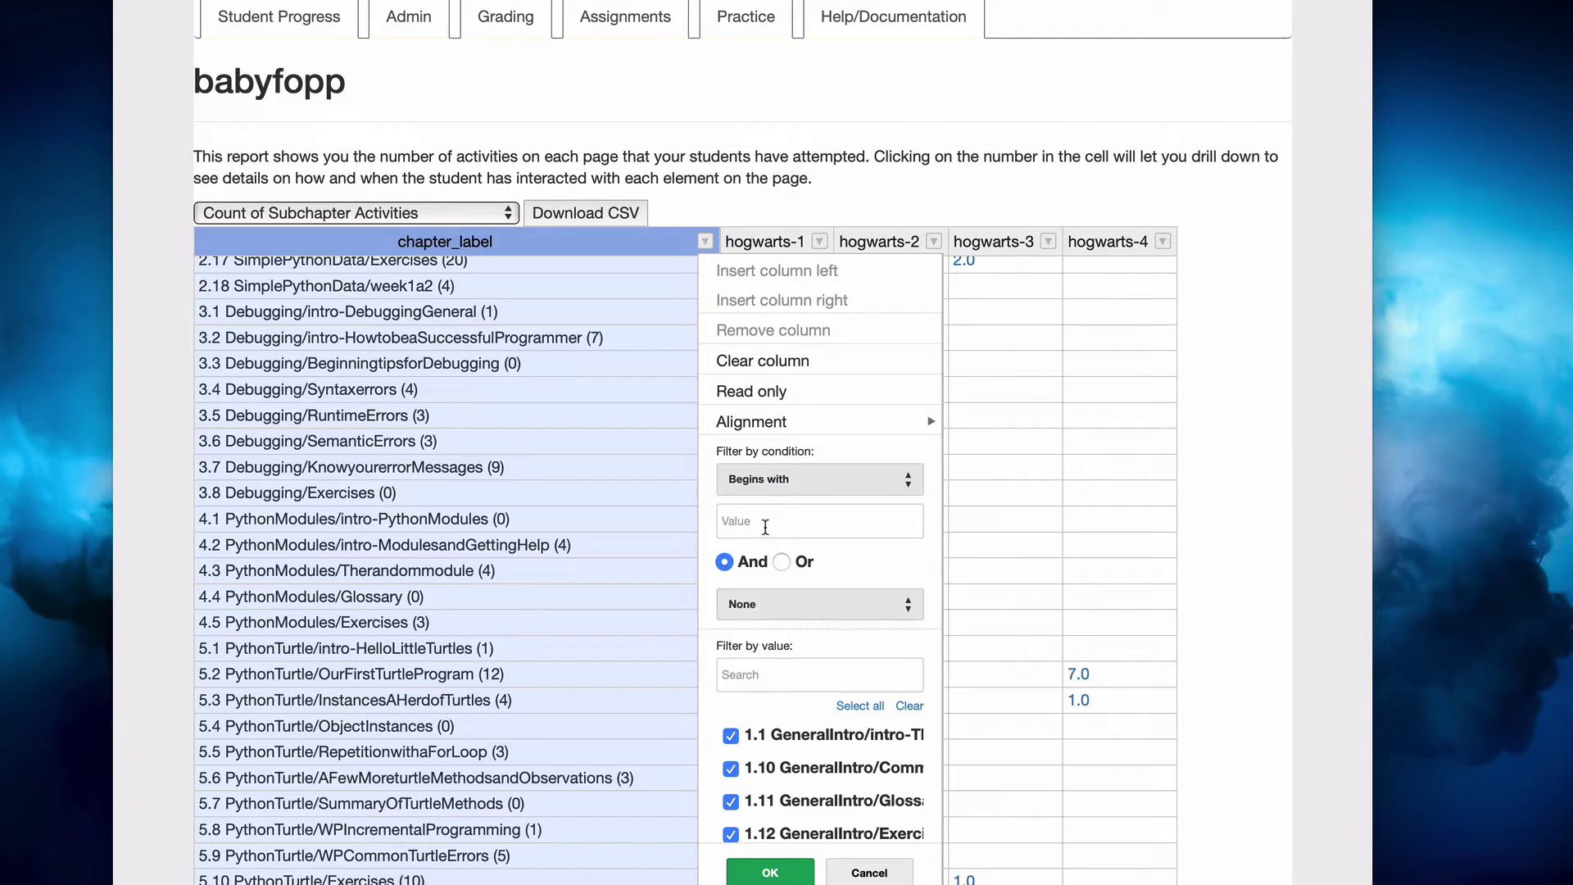
text(5.)
key(Return)
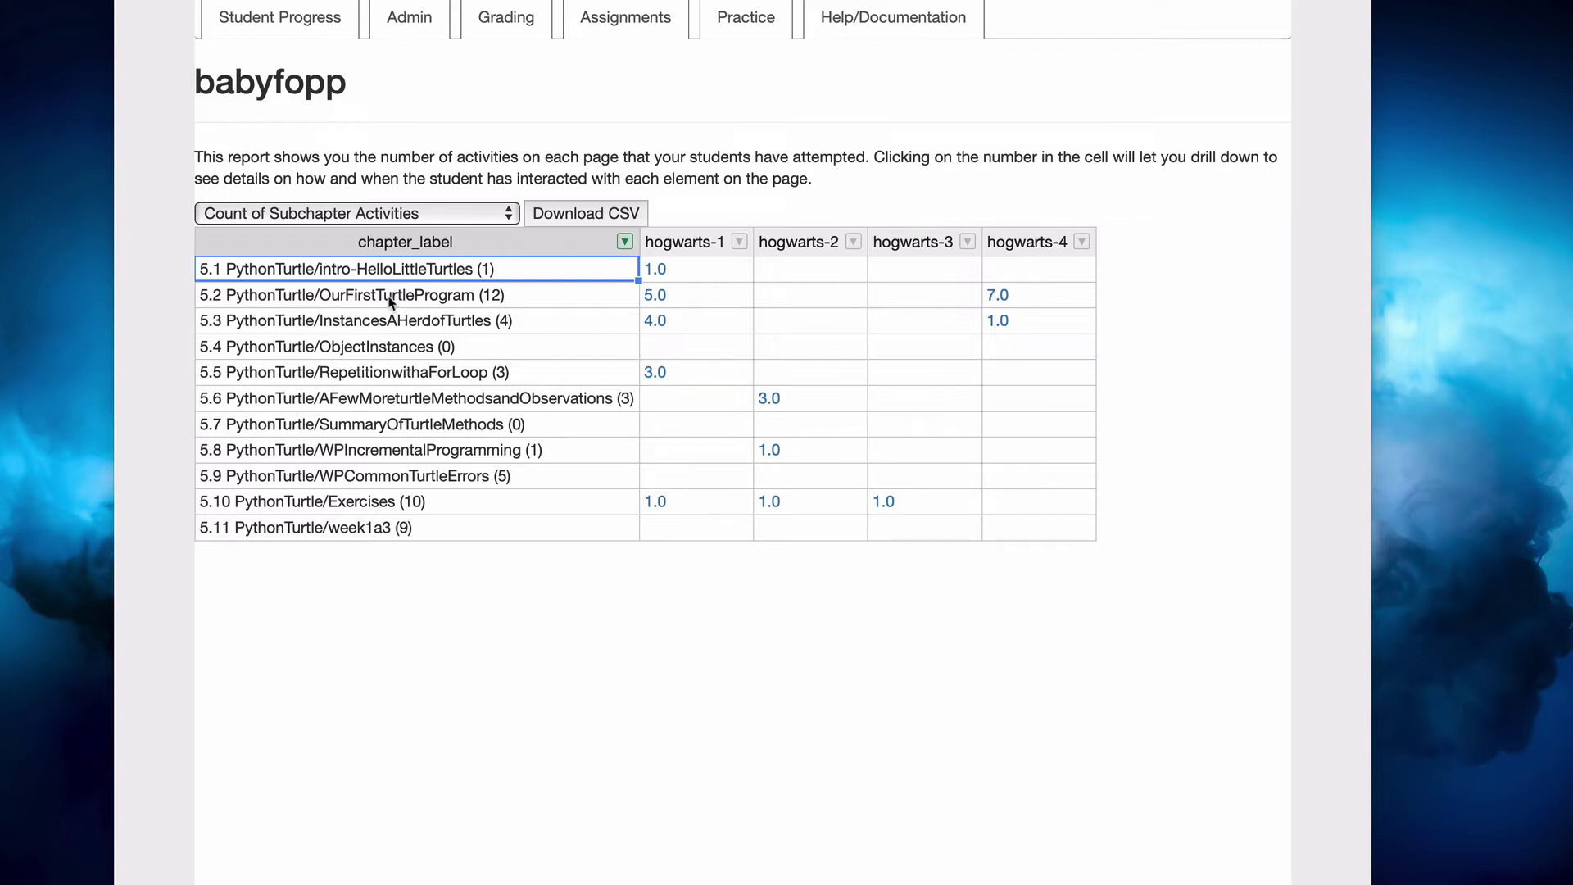
- Review hogwarts-4's activity details for 5.2 OurFirstTurtleProgram, including the student's answer to question3_2_3
click(997, 297)
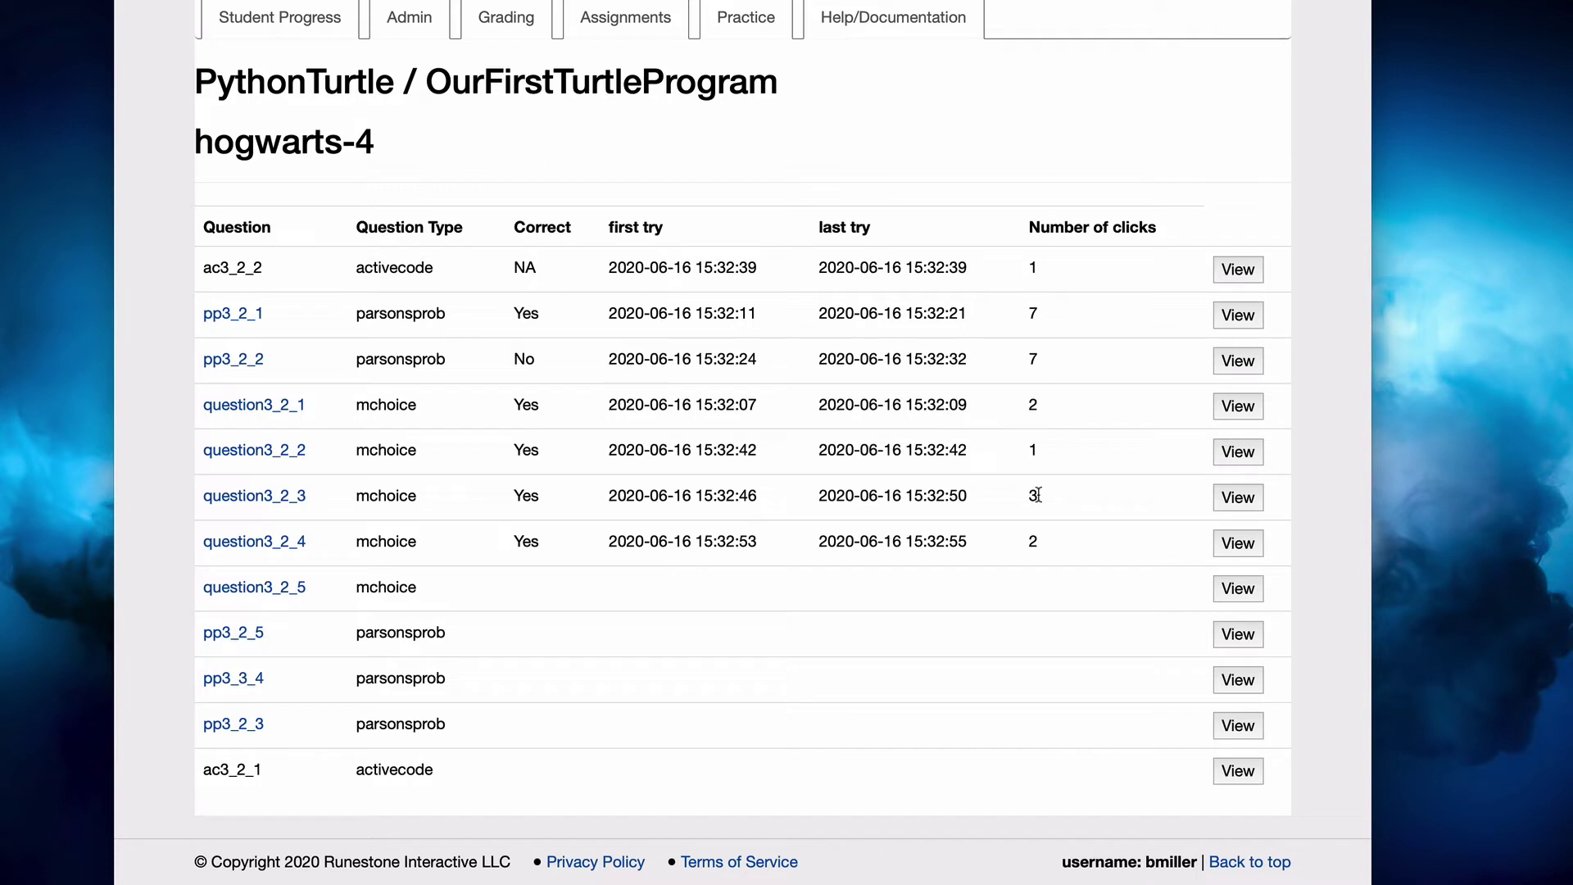
click(1241, 499)
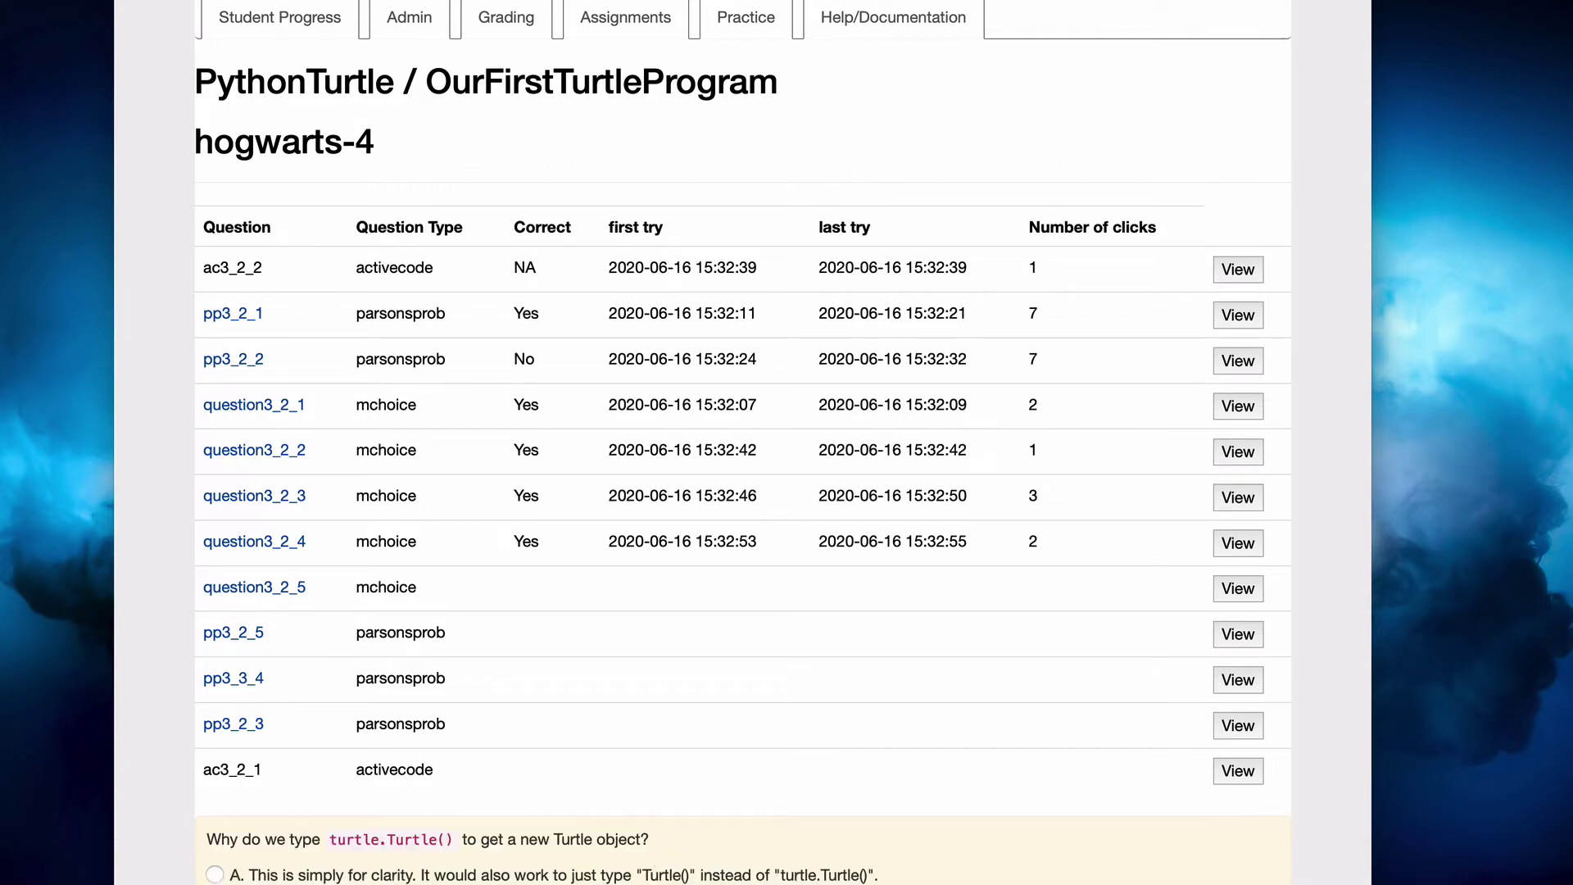
scroll(742, 442, down, 3)
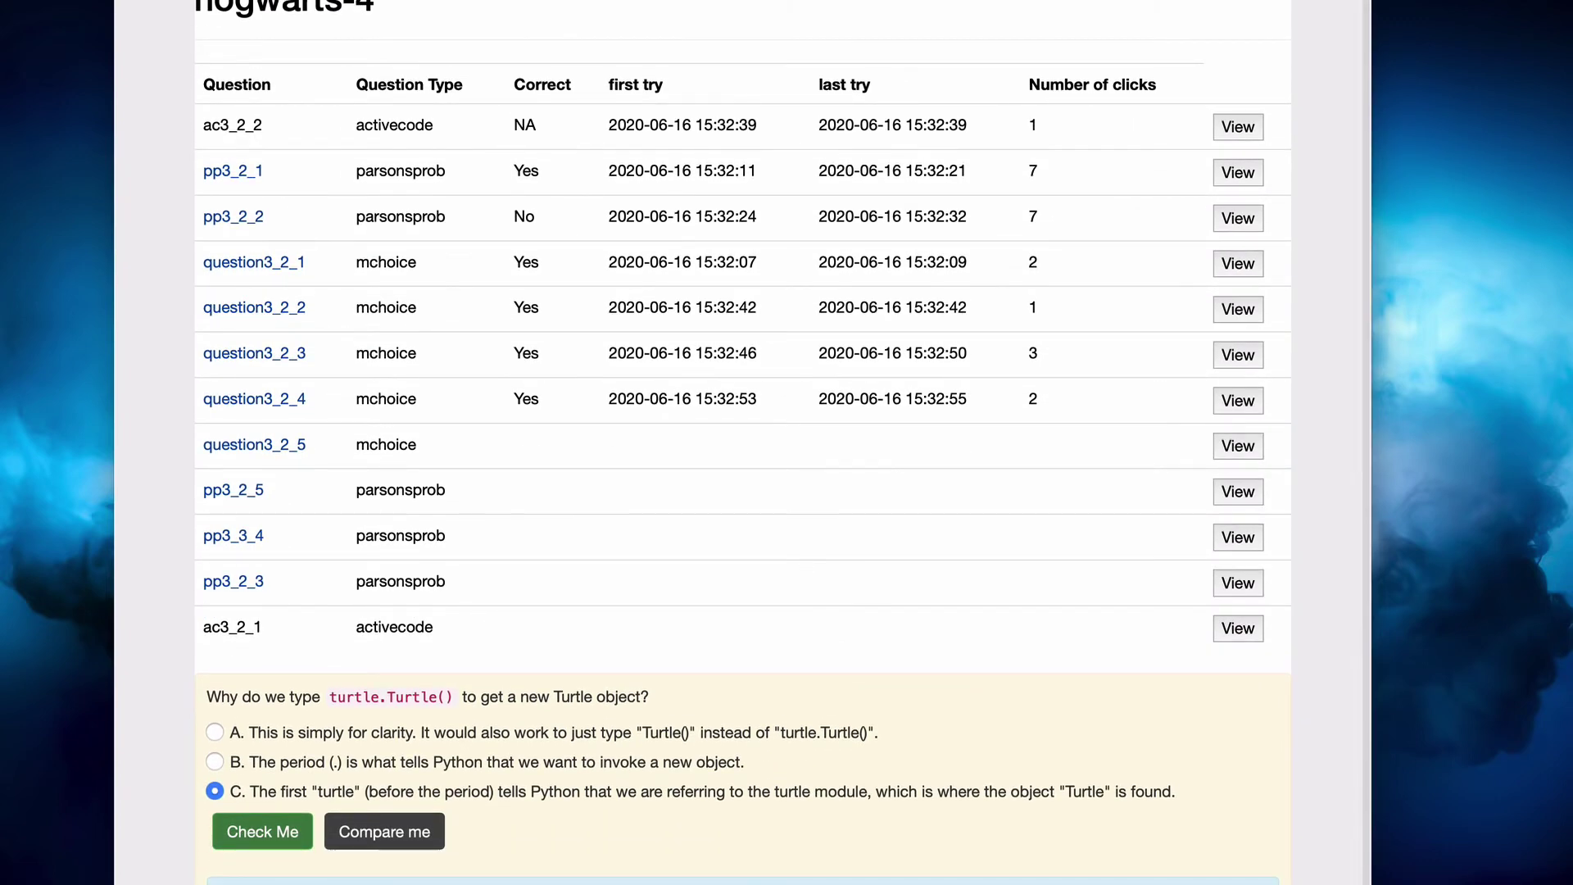
scroll(743, 443, up, 3)
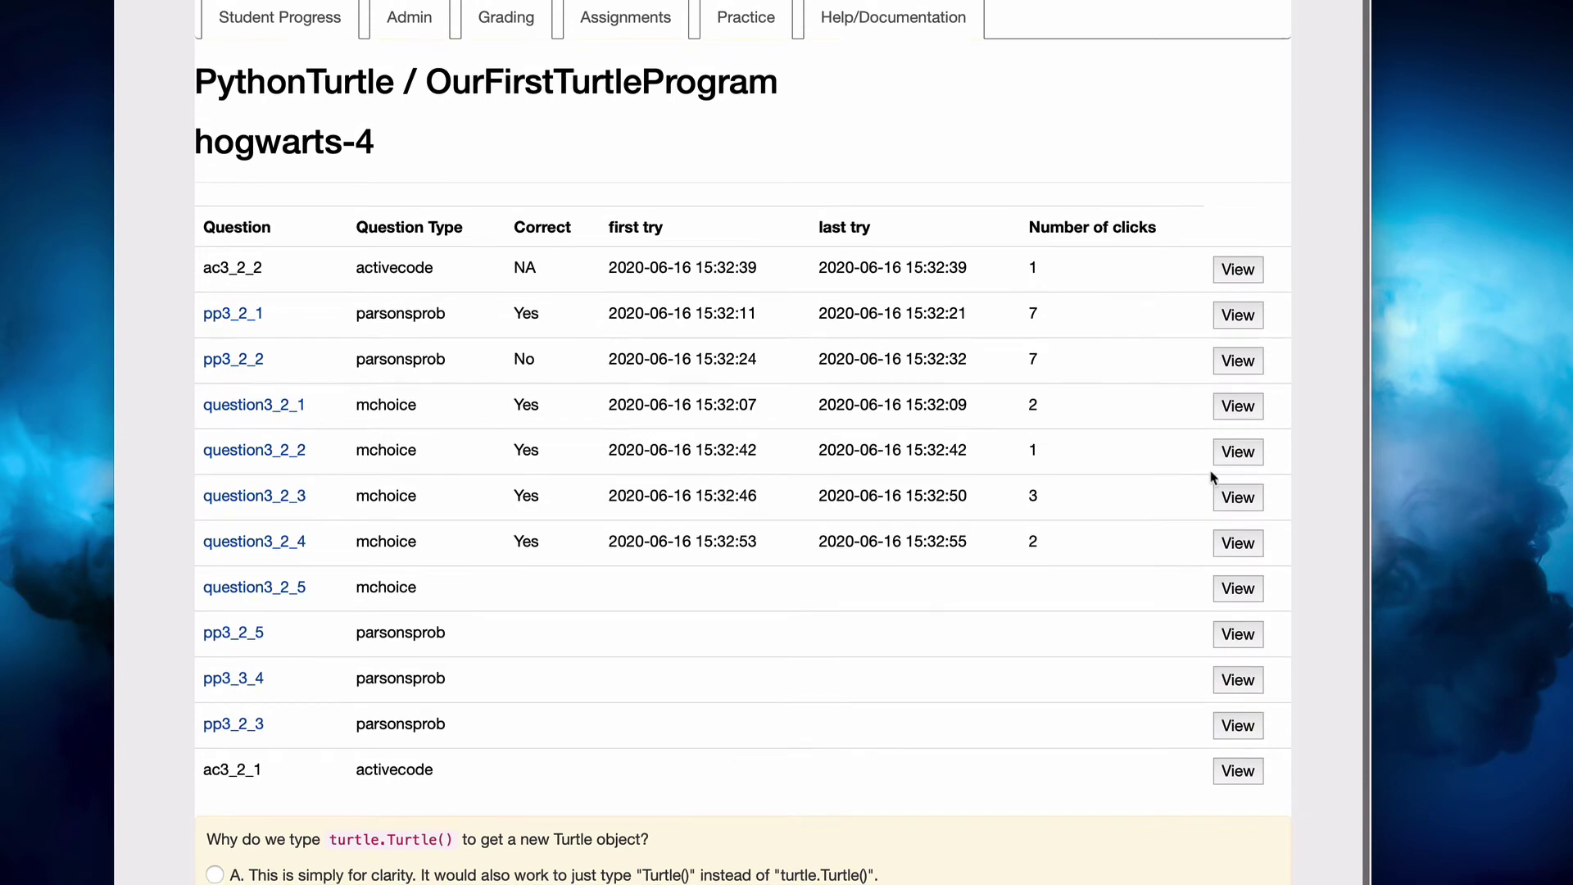
click(254, 495)
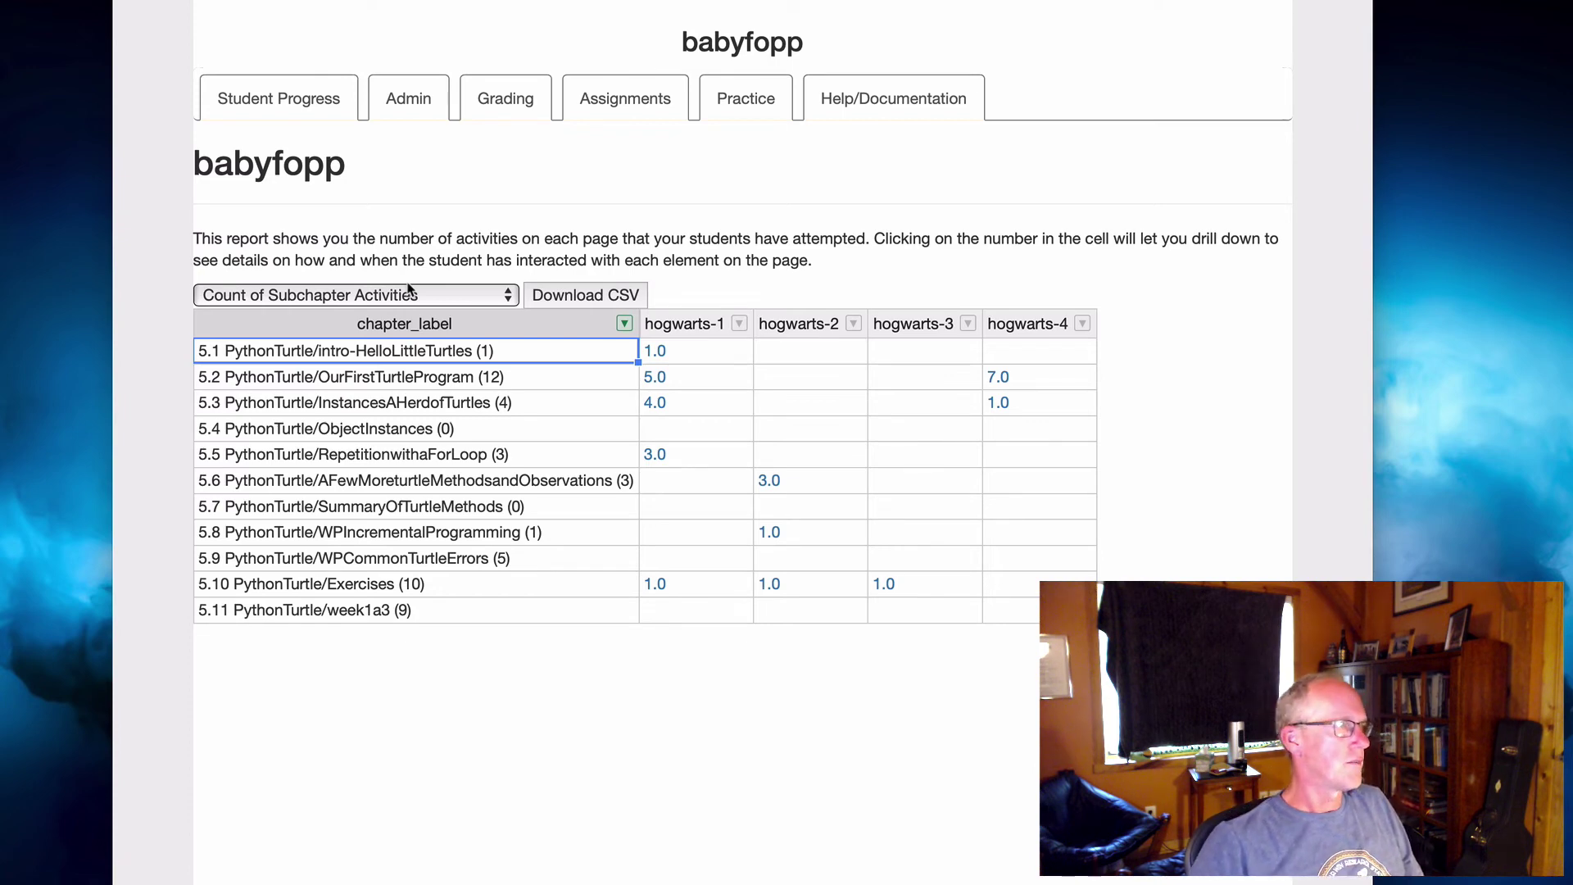
- Switch the report to Number of Interactions with each Activity and filter chapter_label to values beginning with "5."
click(409, 295)
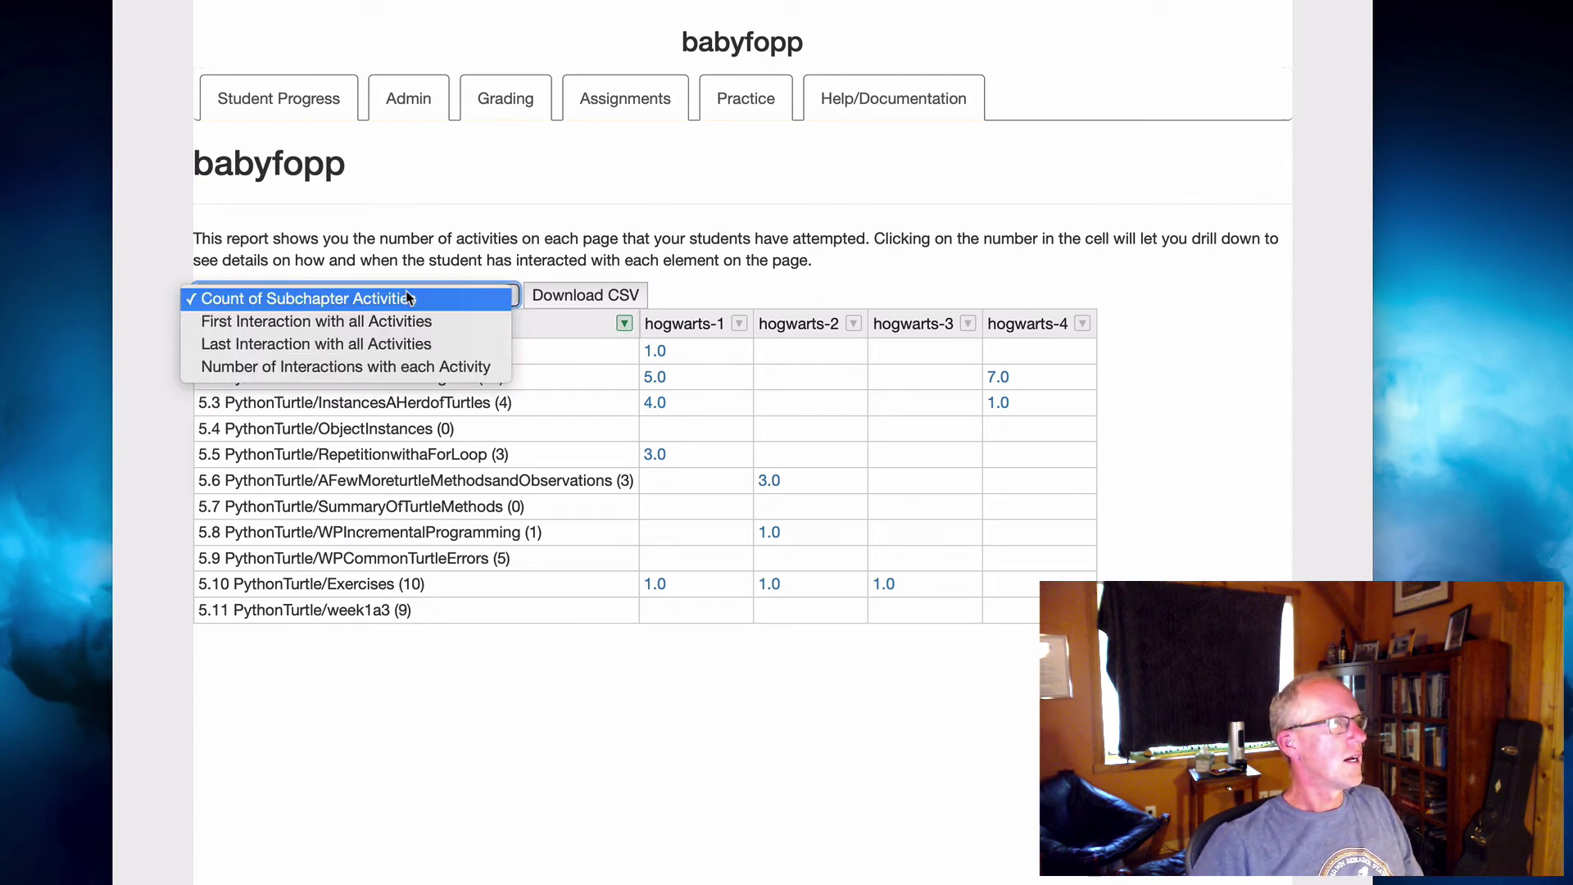
click(359, 369)
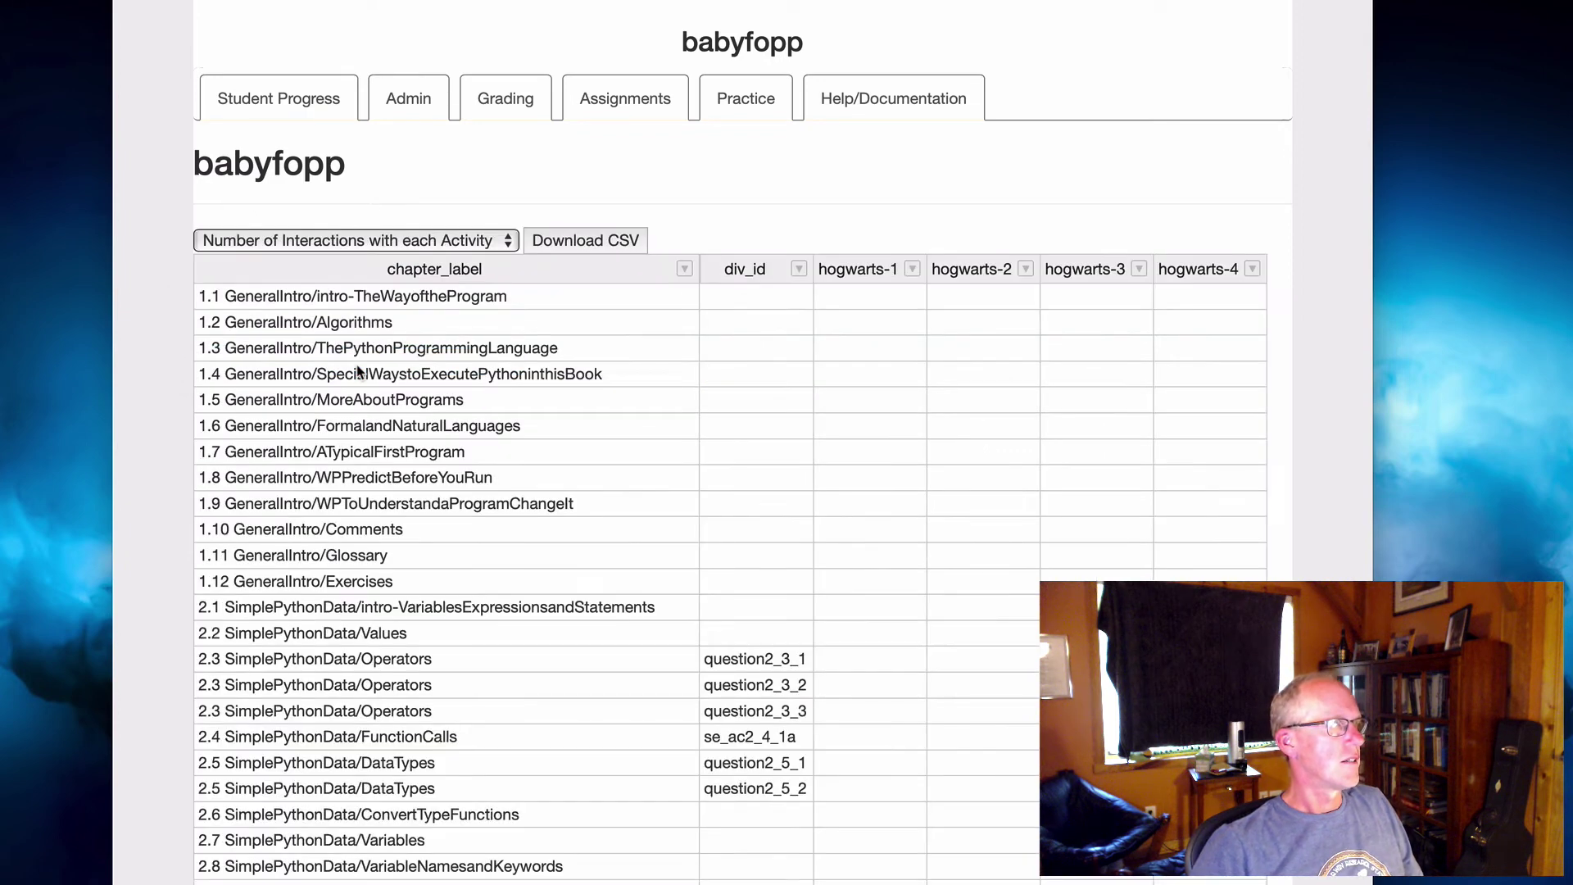
click(685, 271)
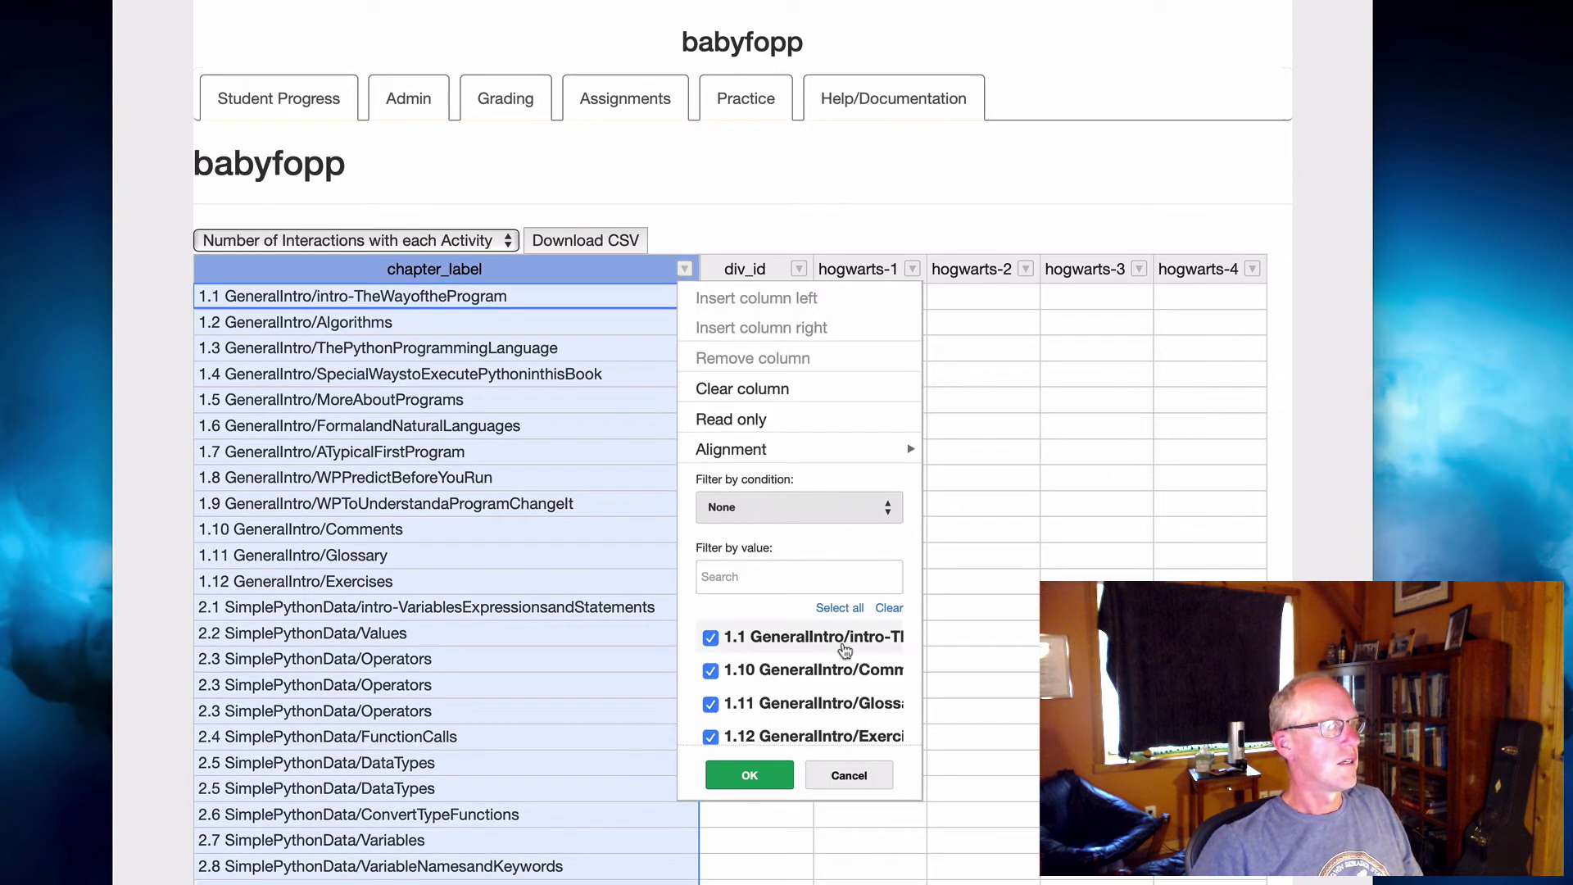
click(889, 608)
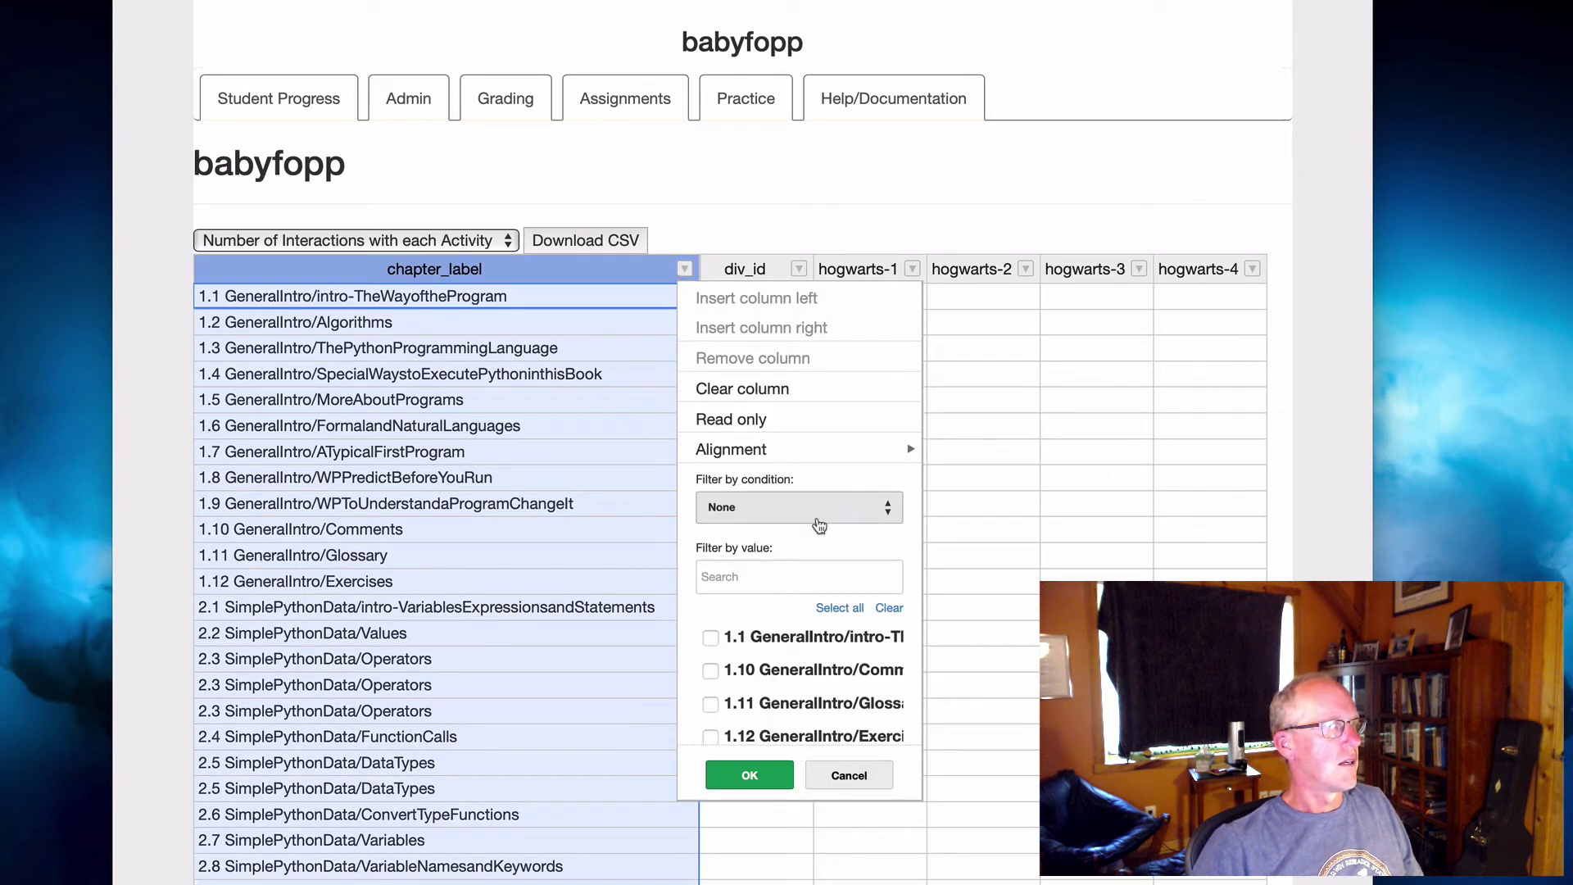
click(821, 508)
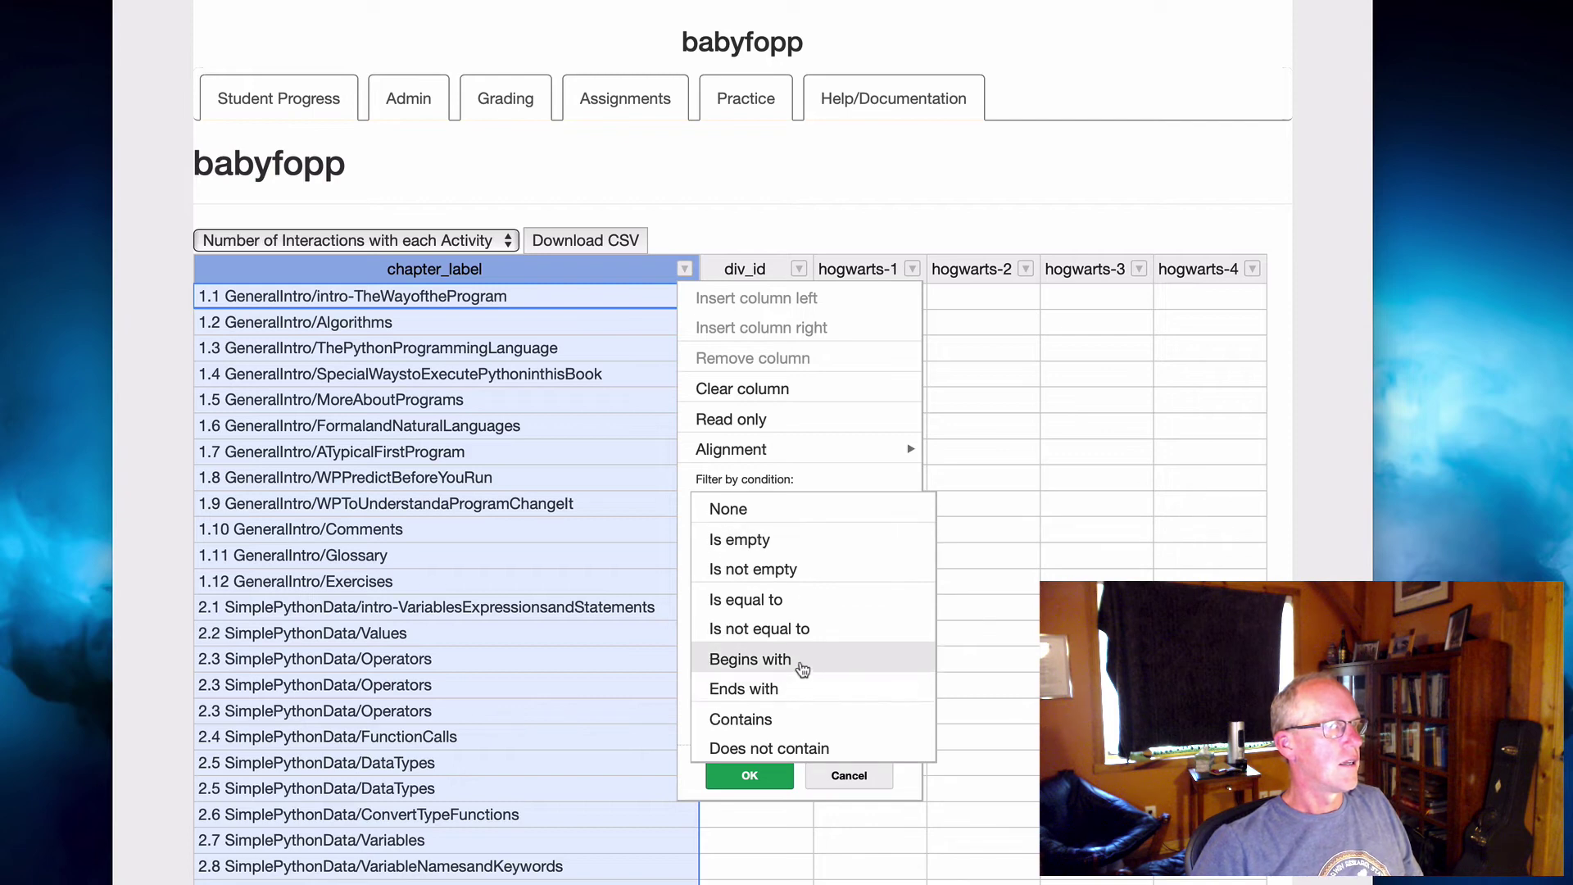
click(798, 660)
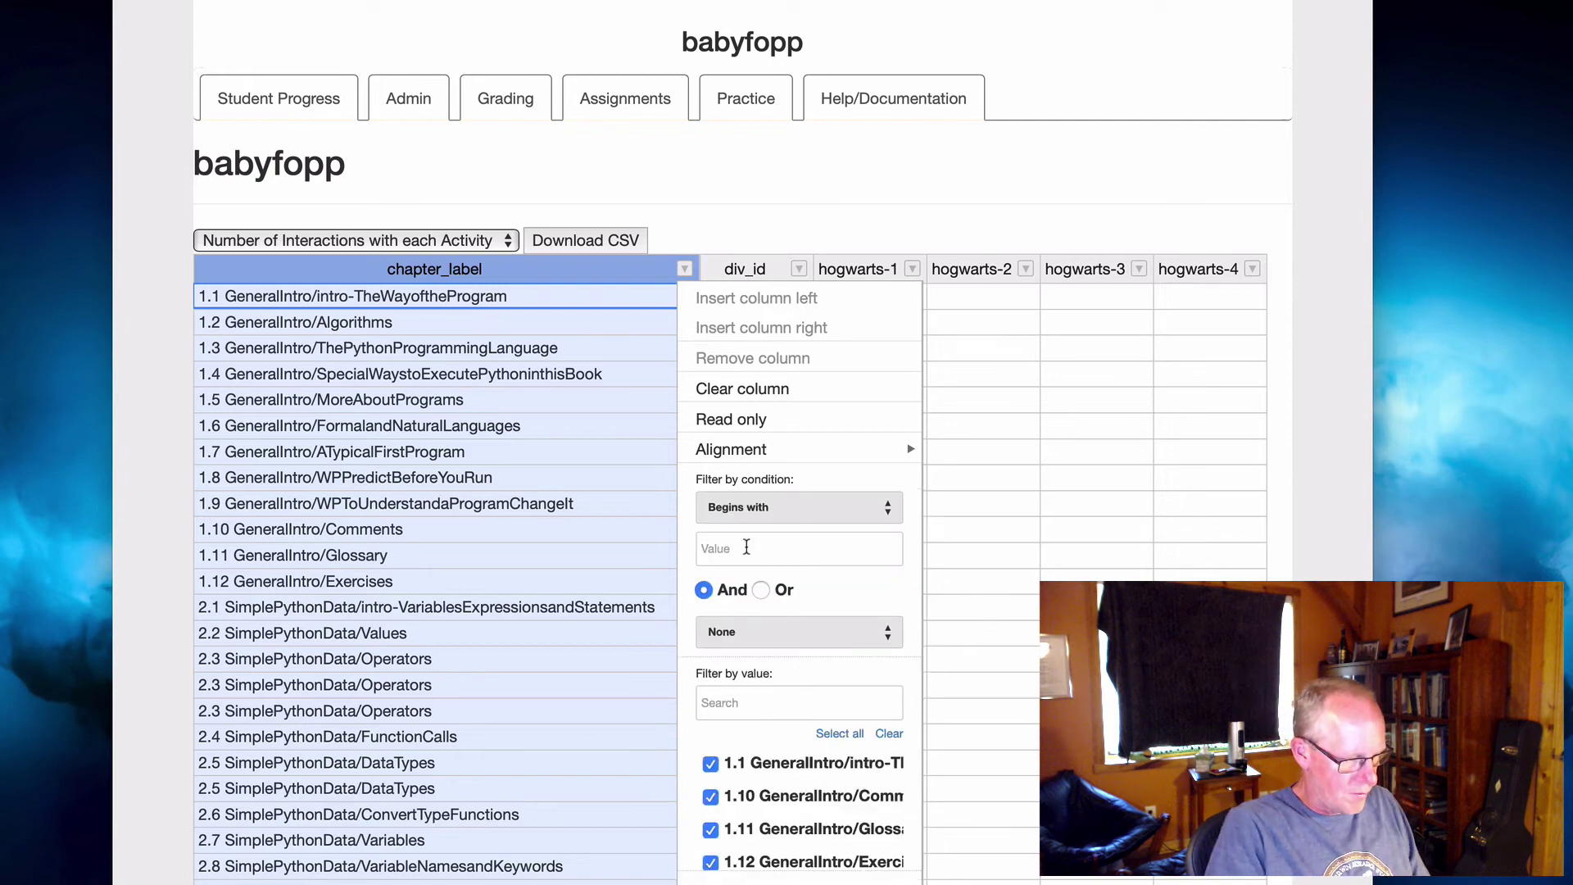
text(5.)
key(Return)
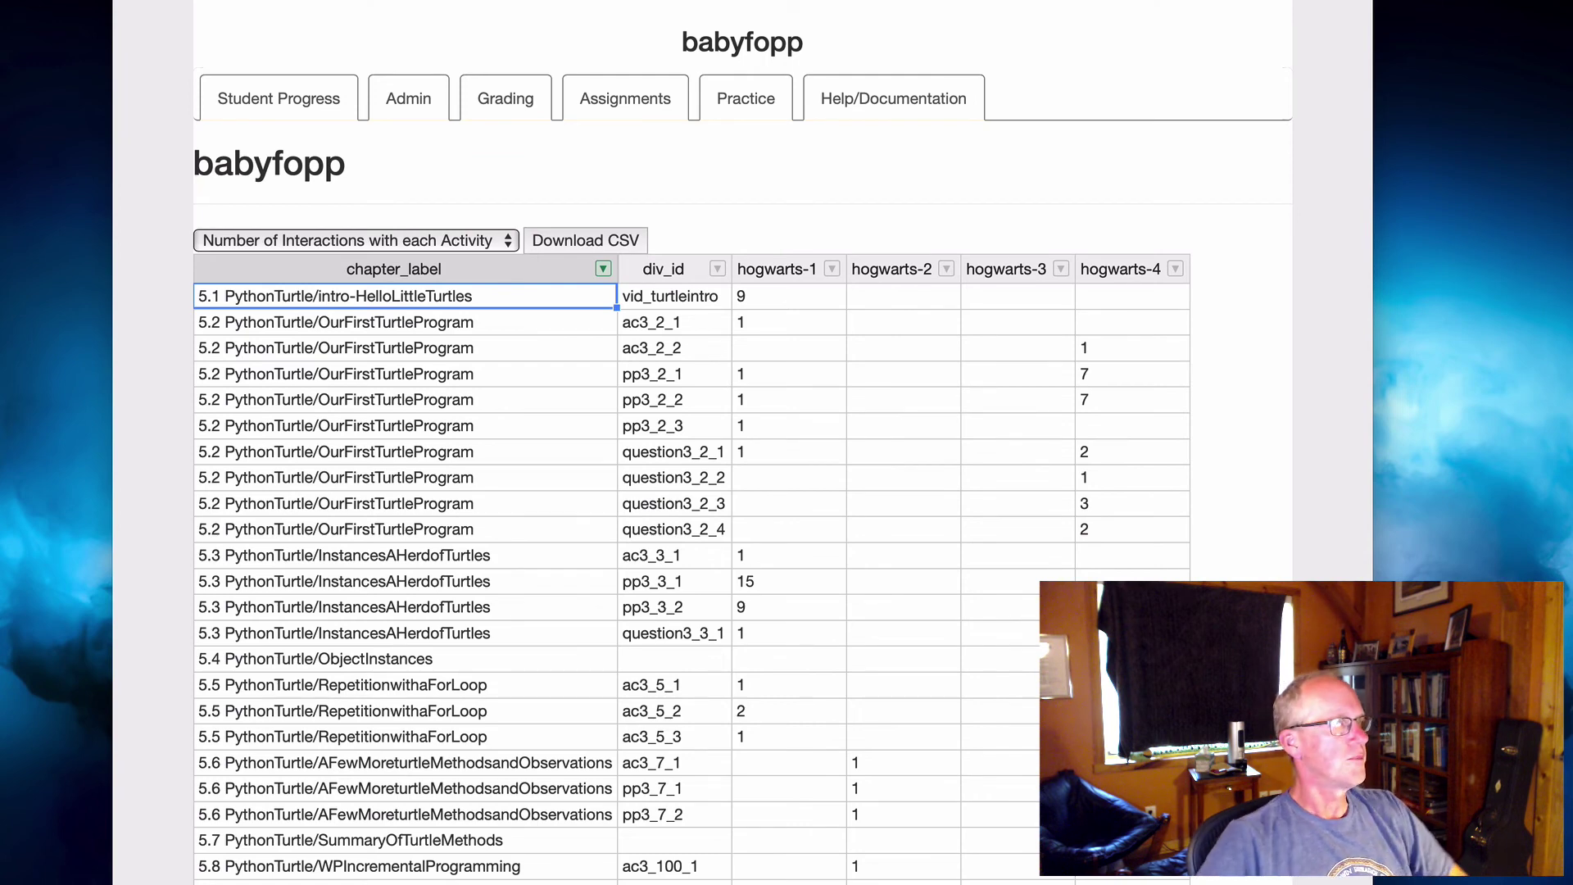
- Switch the report to Last Interaction with all Activities, filtered to chapter_label values beginning with "5.", and examine the dates across all students
click(456, 240)
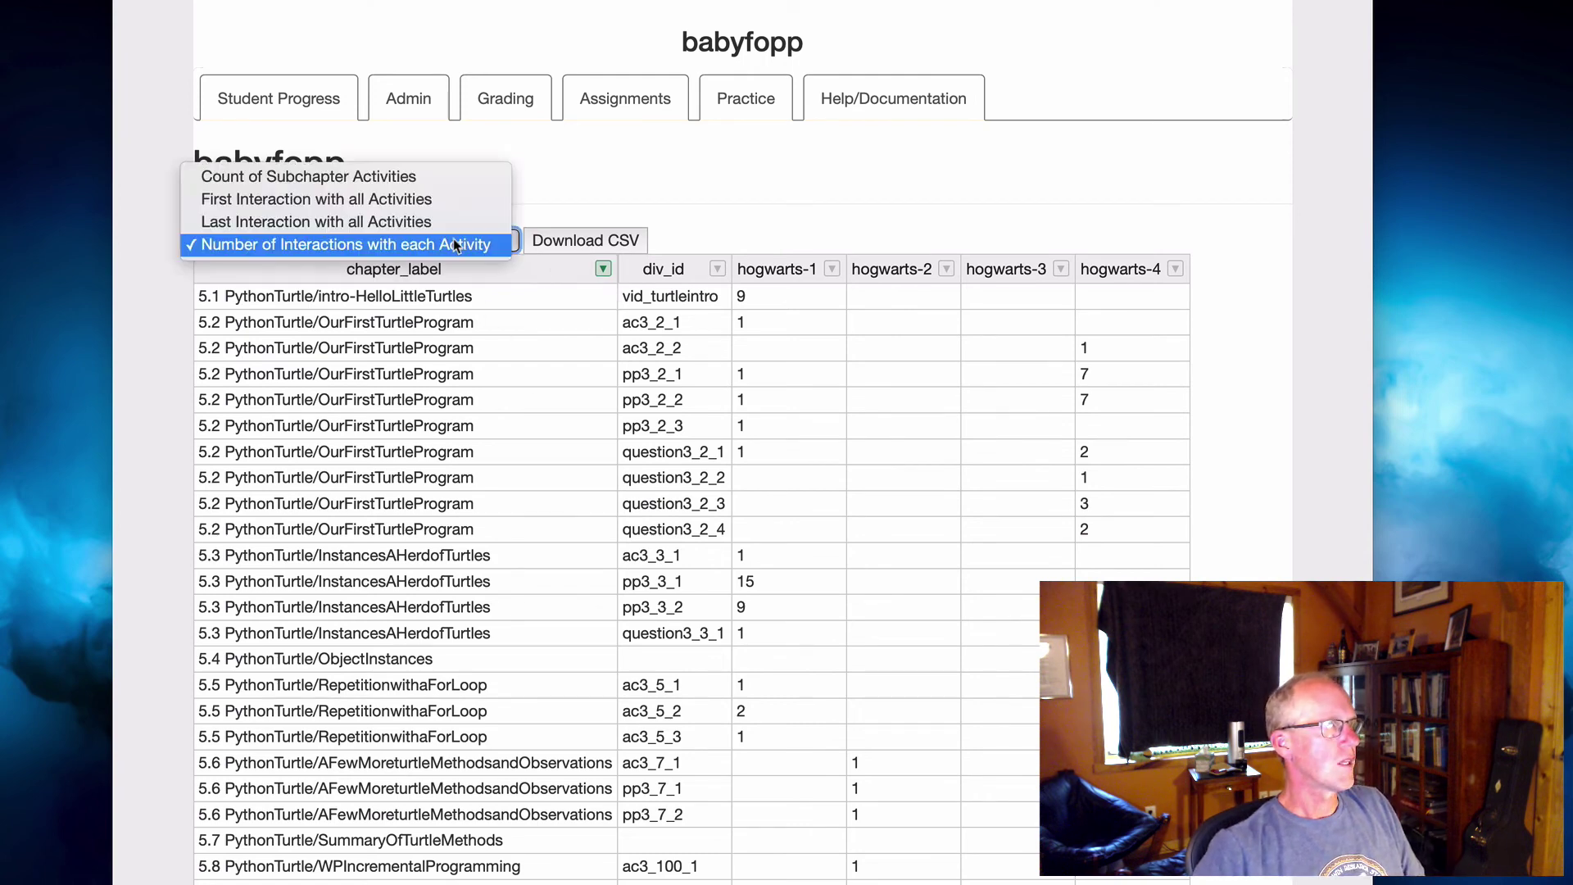
click(375, 222)
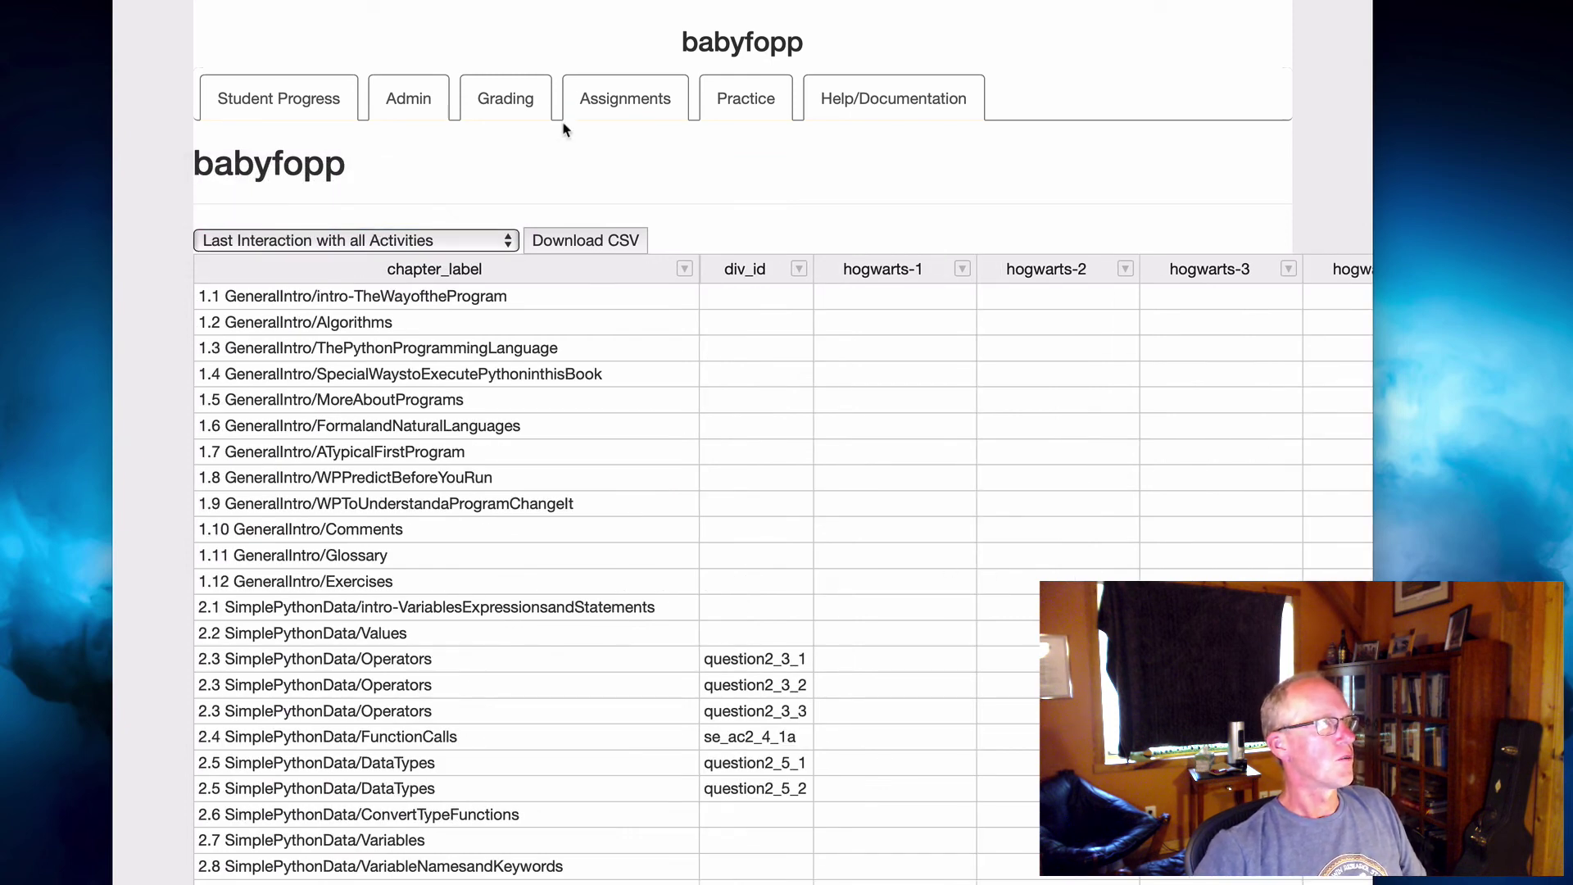
click(686, 275)
click(685, 270)
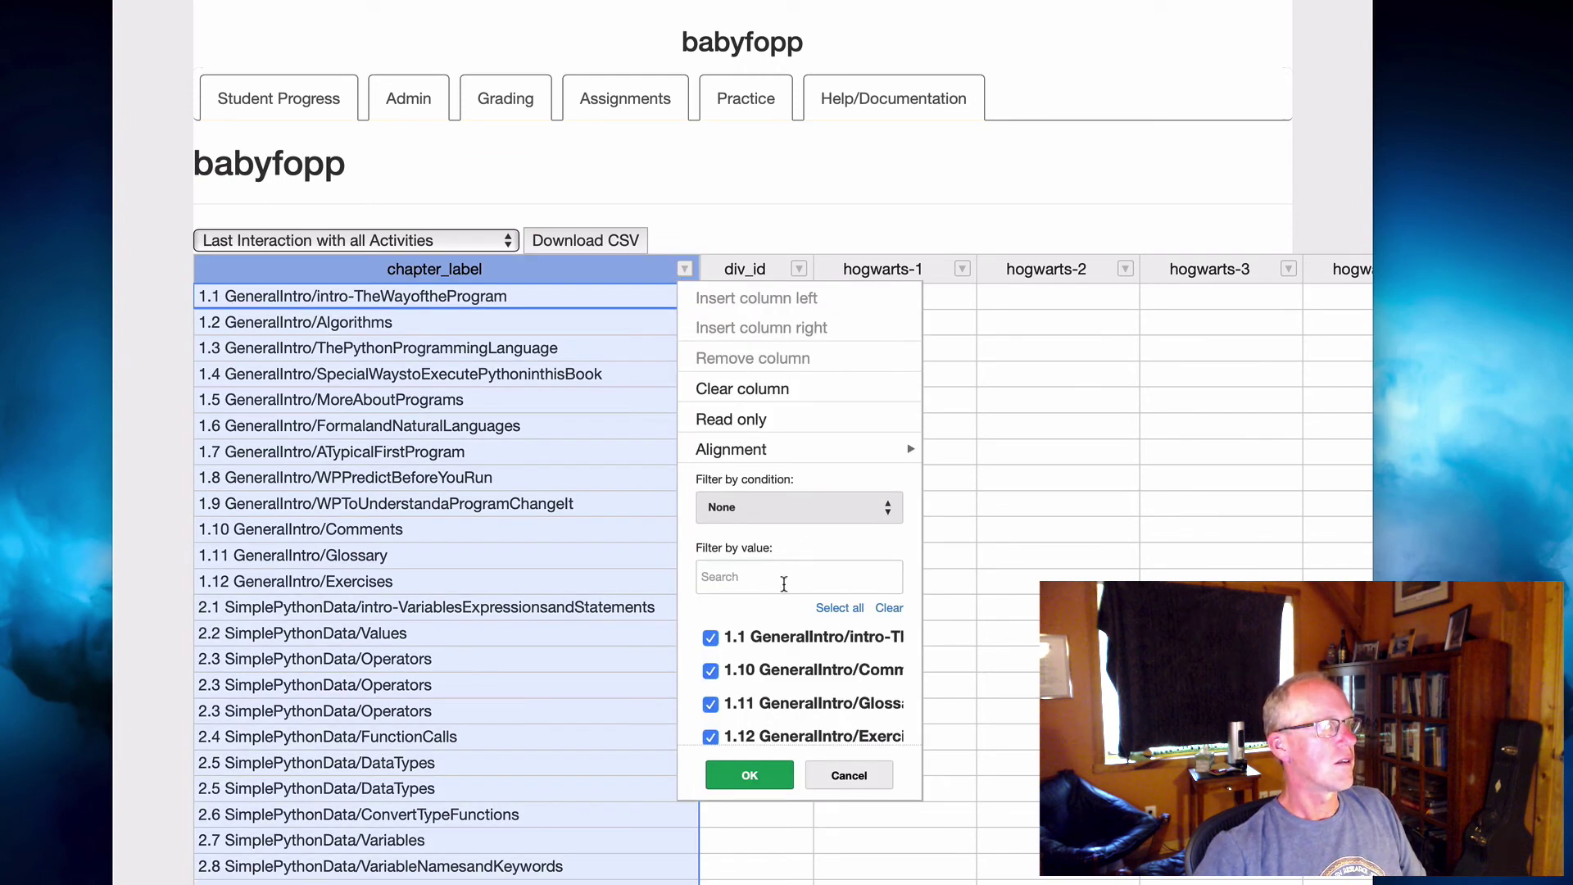
click(785, 514)
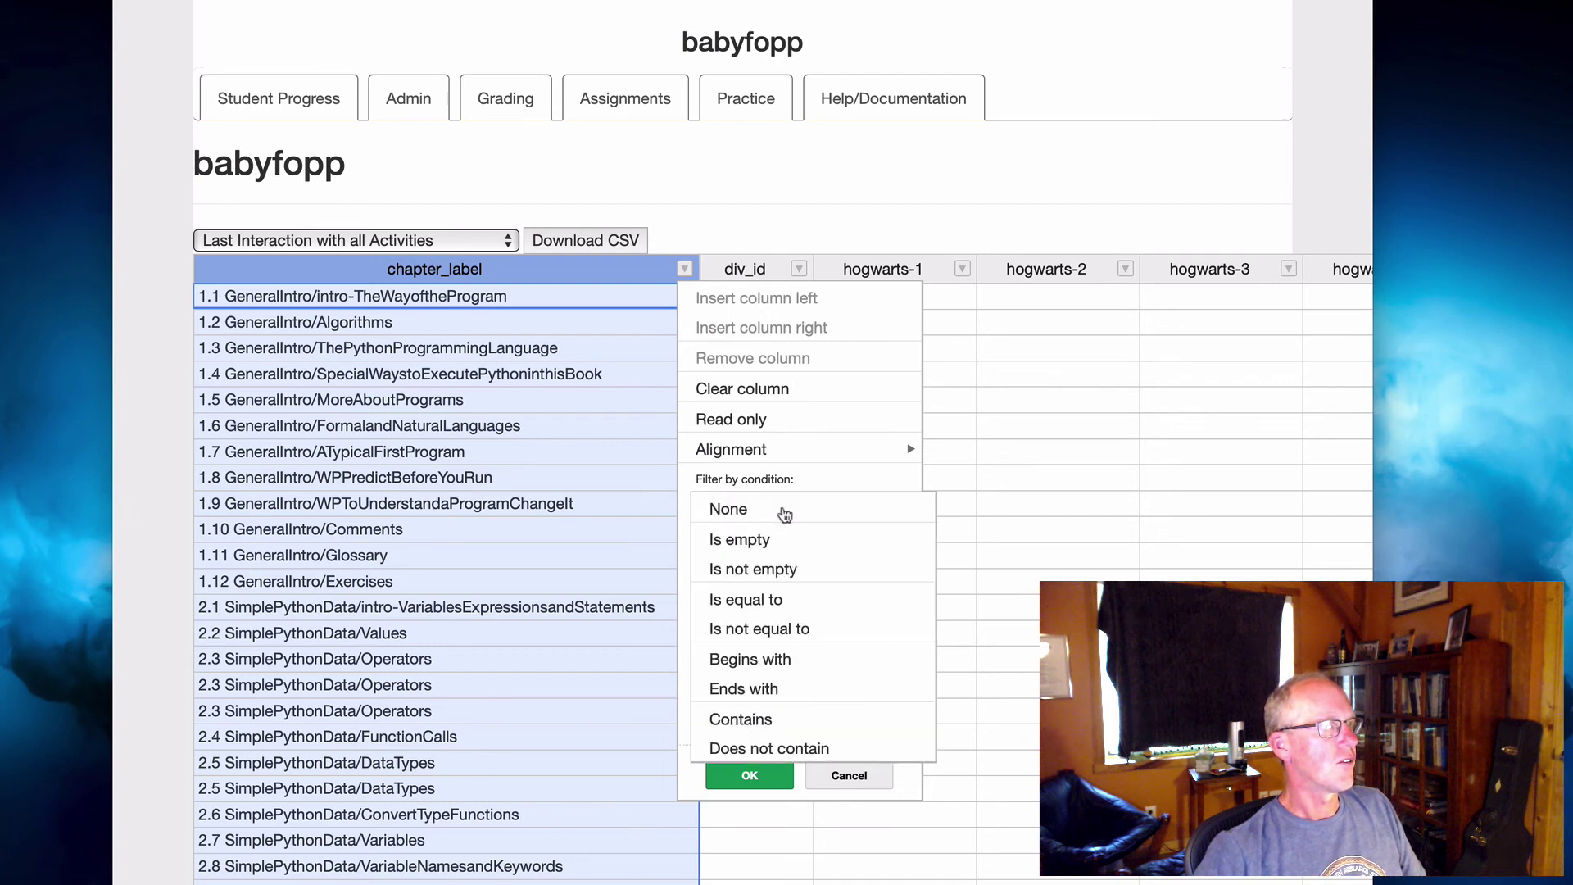
click(777, 660)
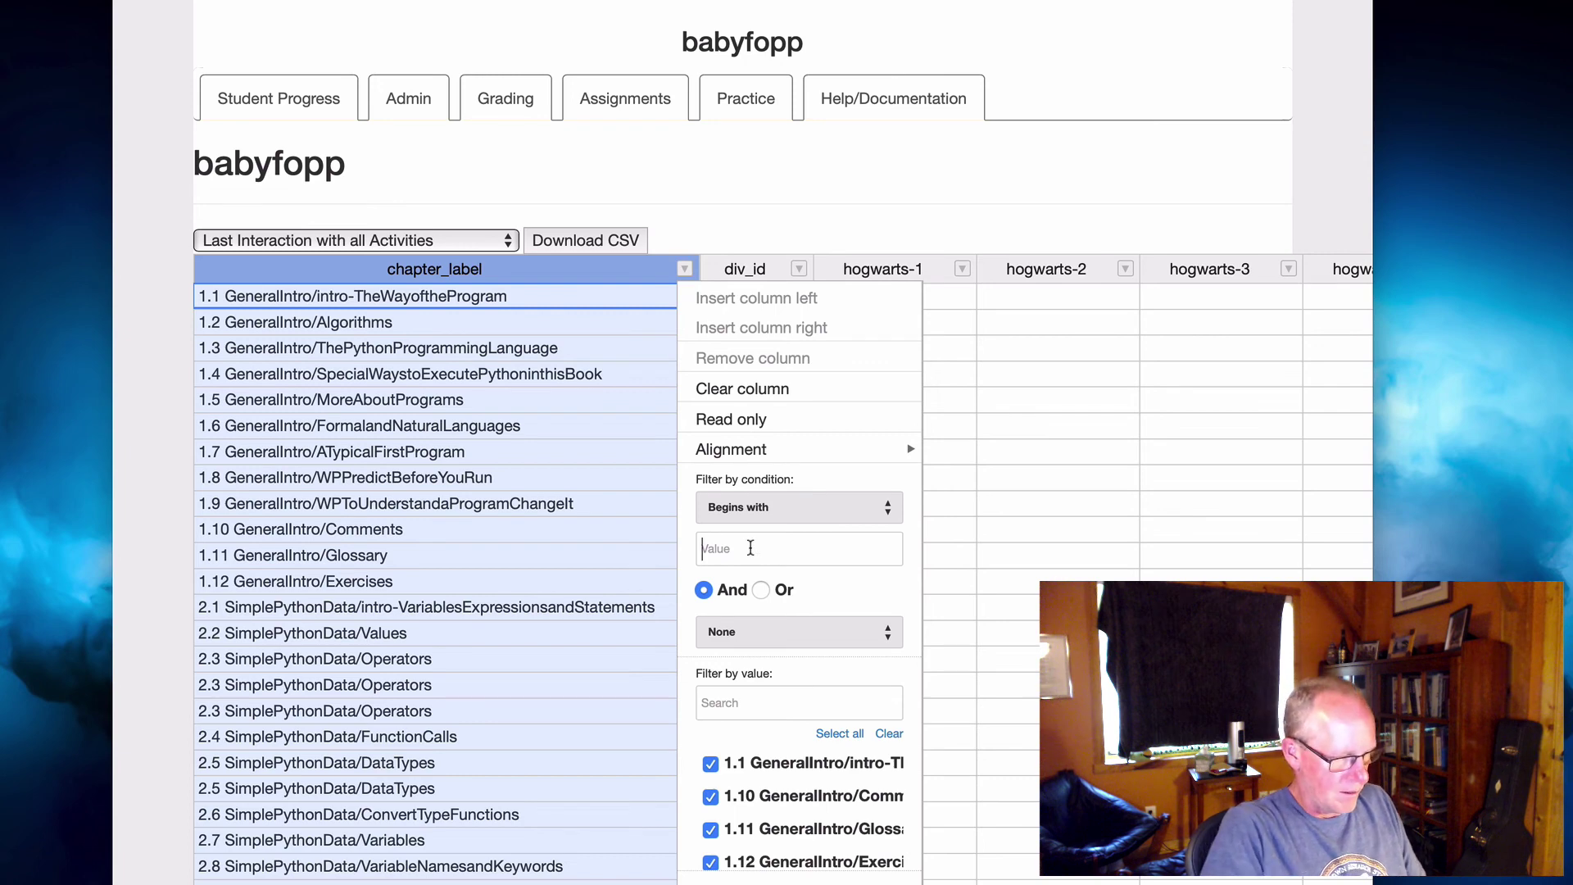
text(5.)
key(Return)
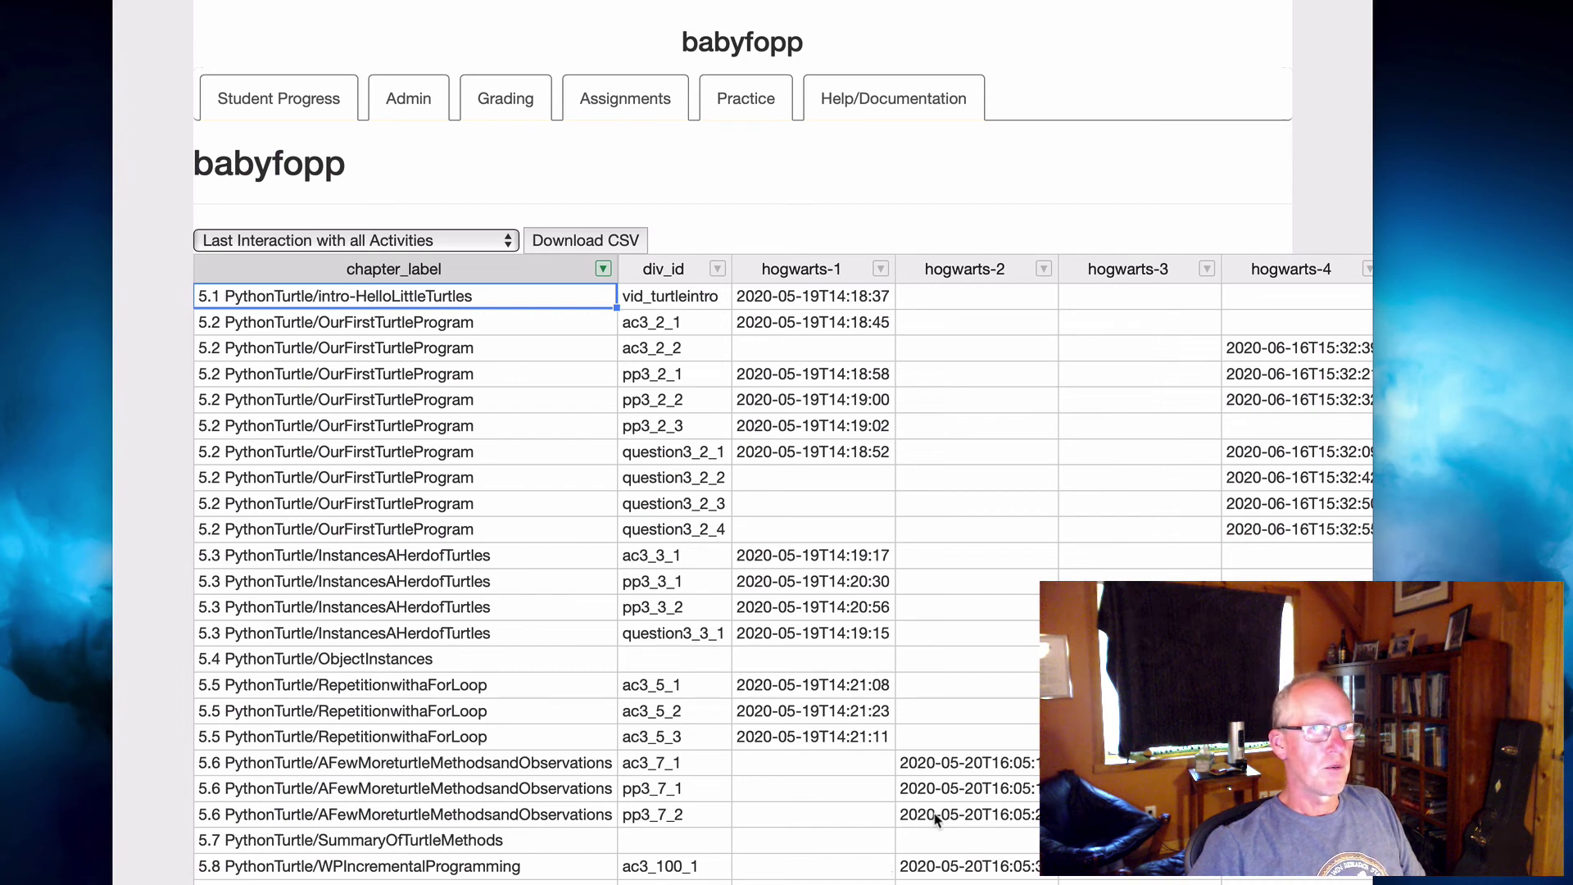
scroll(1016, 802, right, 3)
scroll(1016, 801, left, 3)
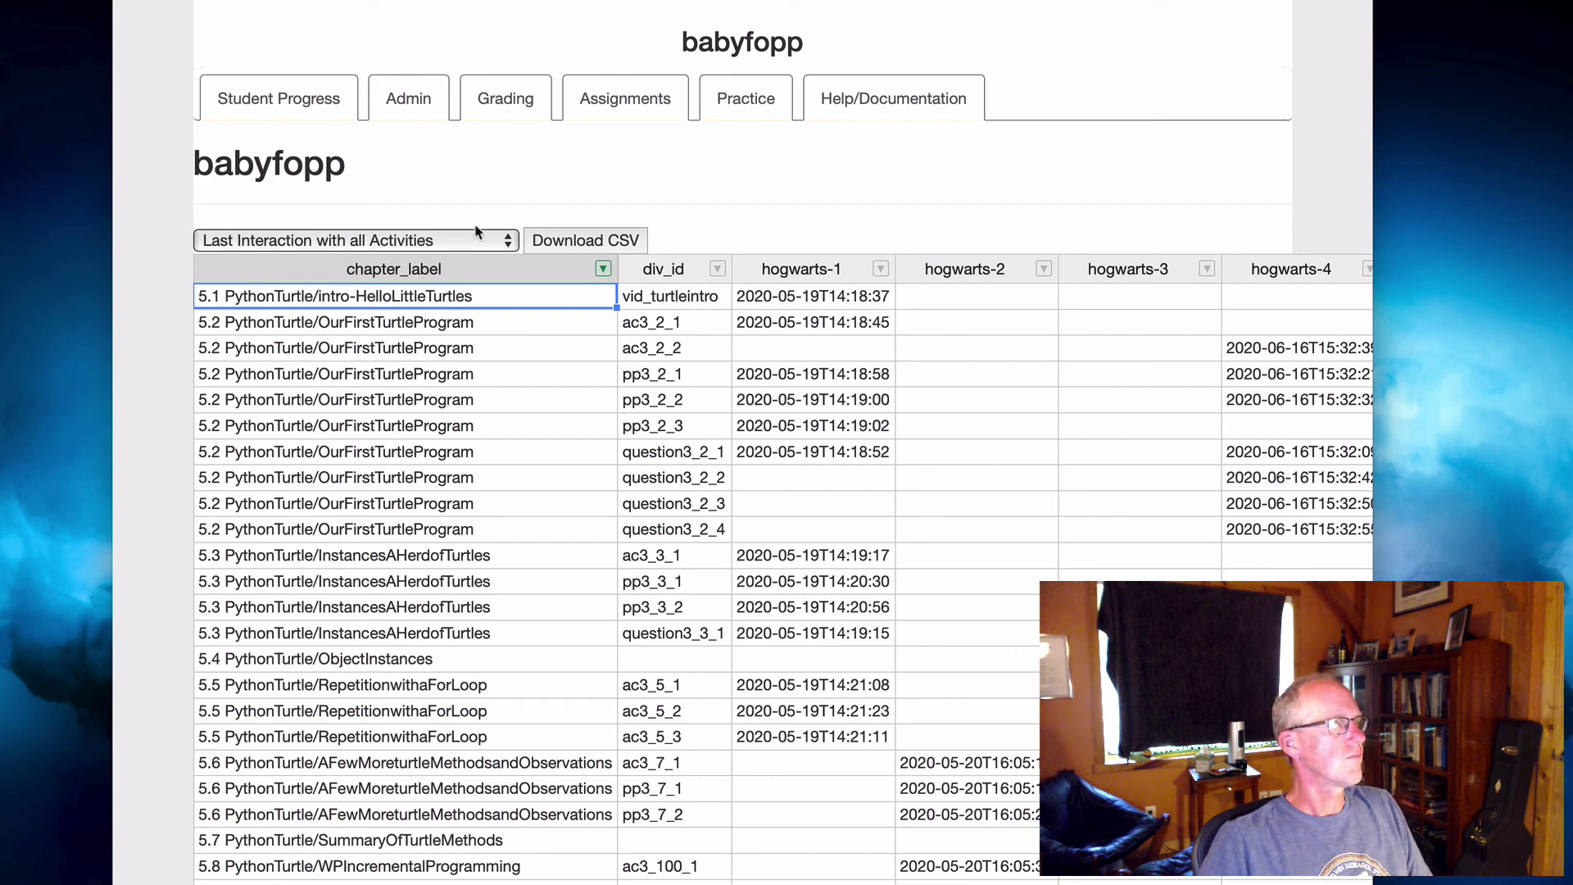
- Look over the course administration options and return to the student progress dashboard
click(409, 101)
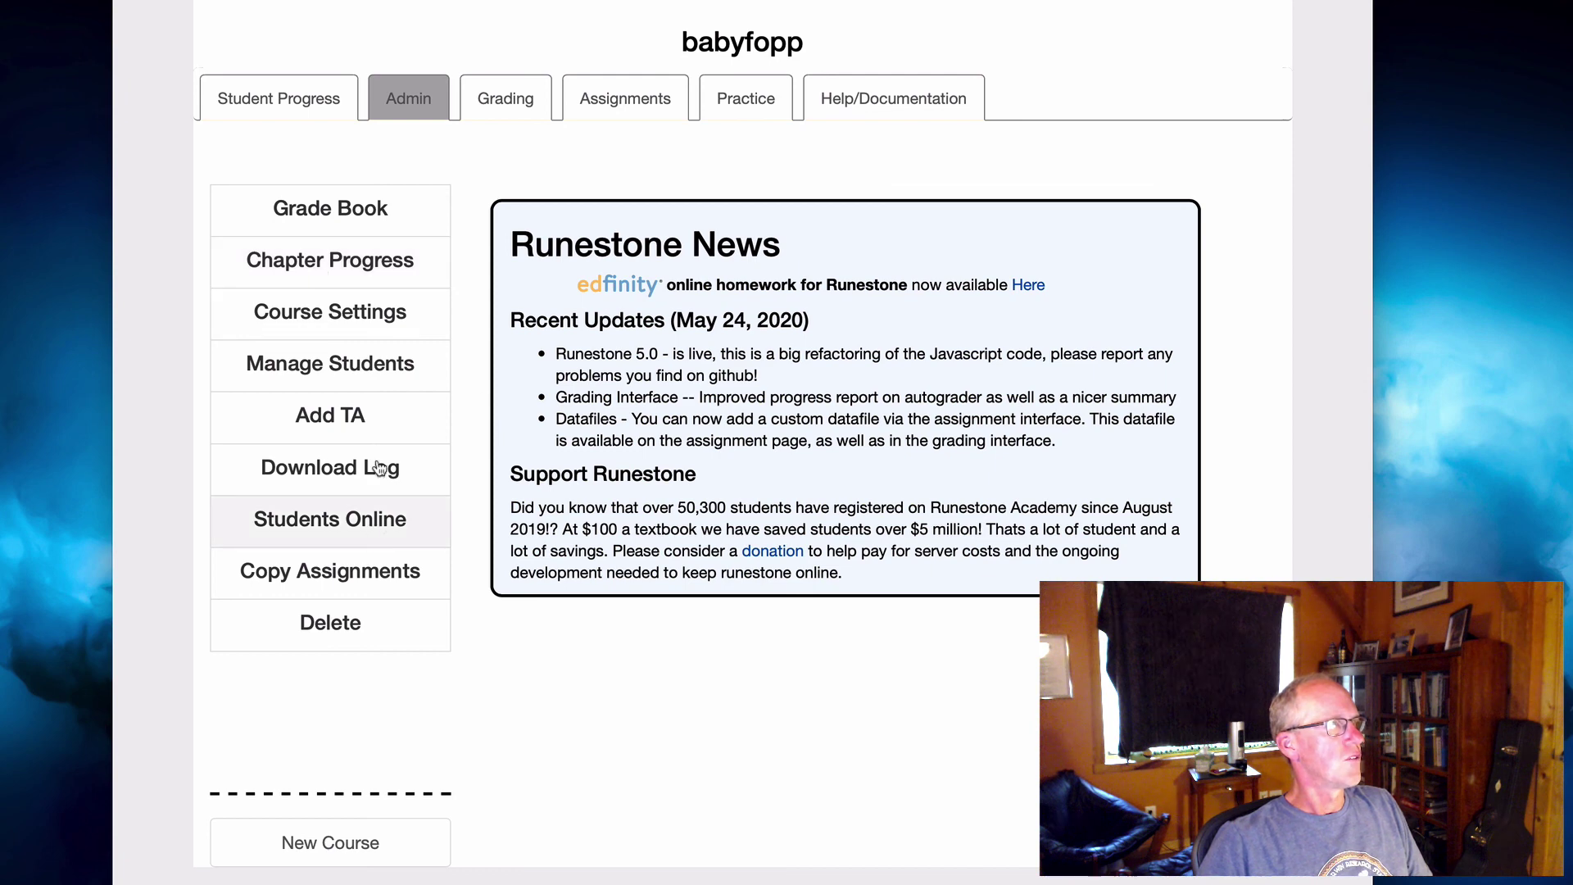
click(300, 90)
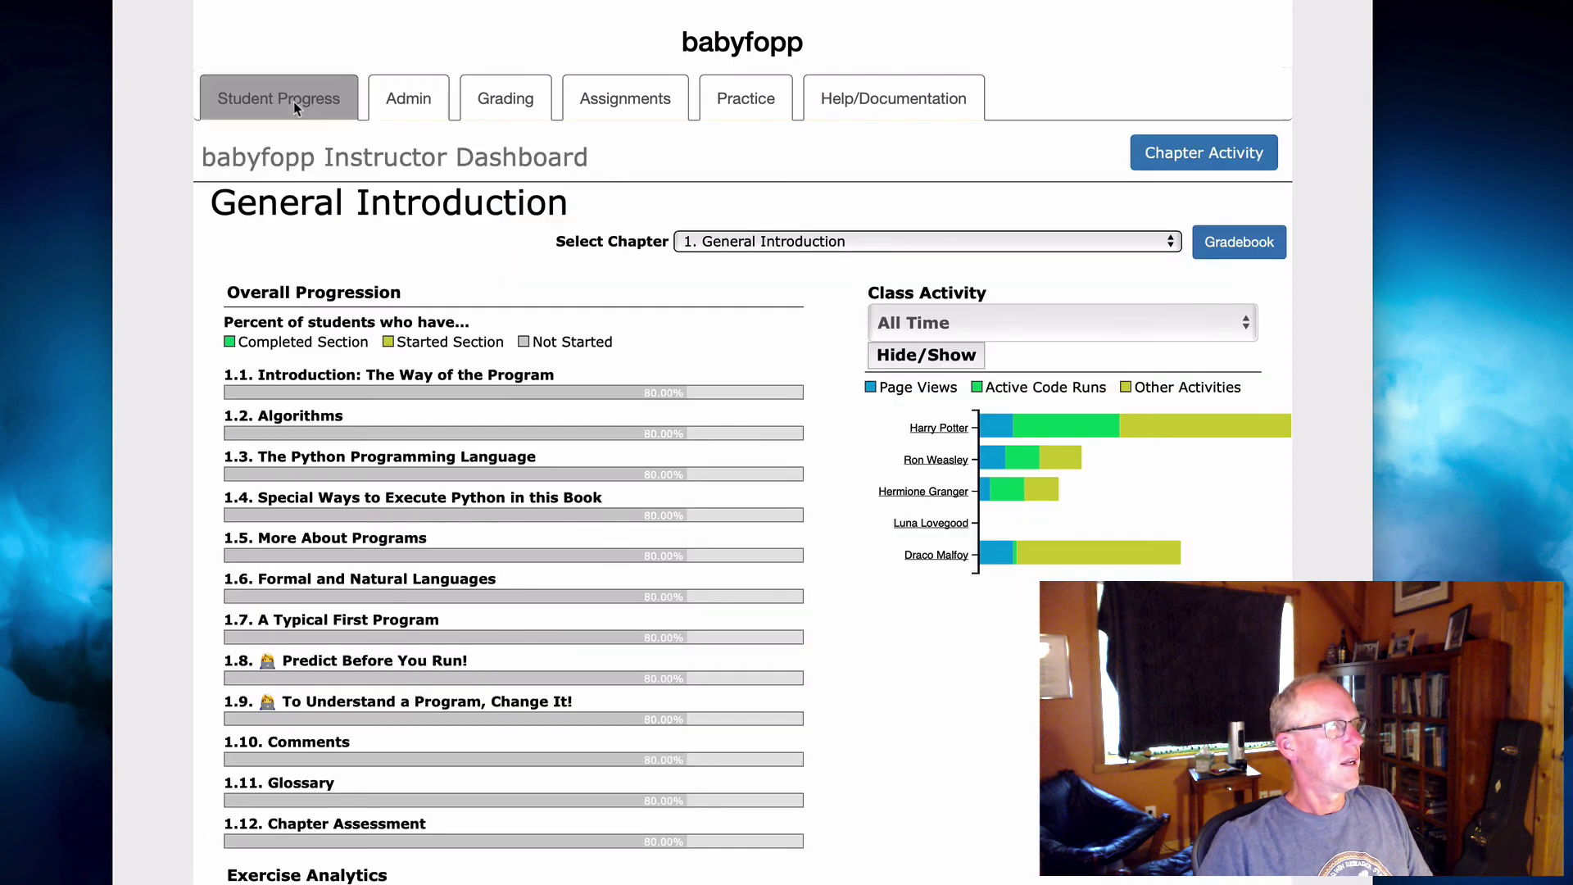